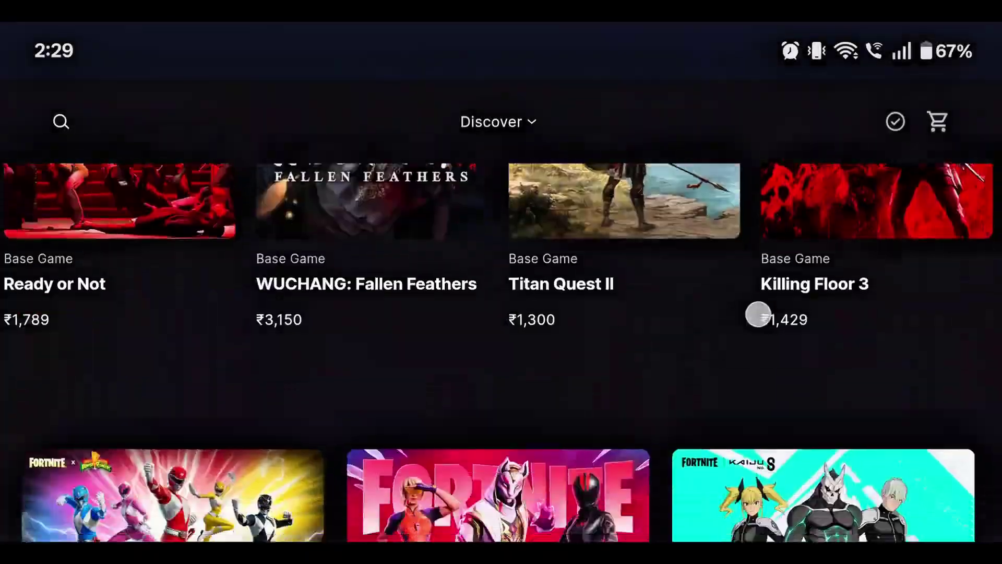
{"action": "scroll", "coordinate": [502, 353], "scroll_direction": "down", "scroll_amount": 5}
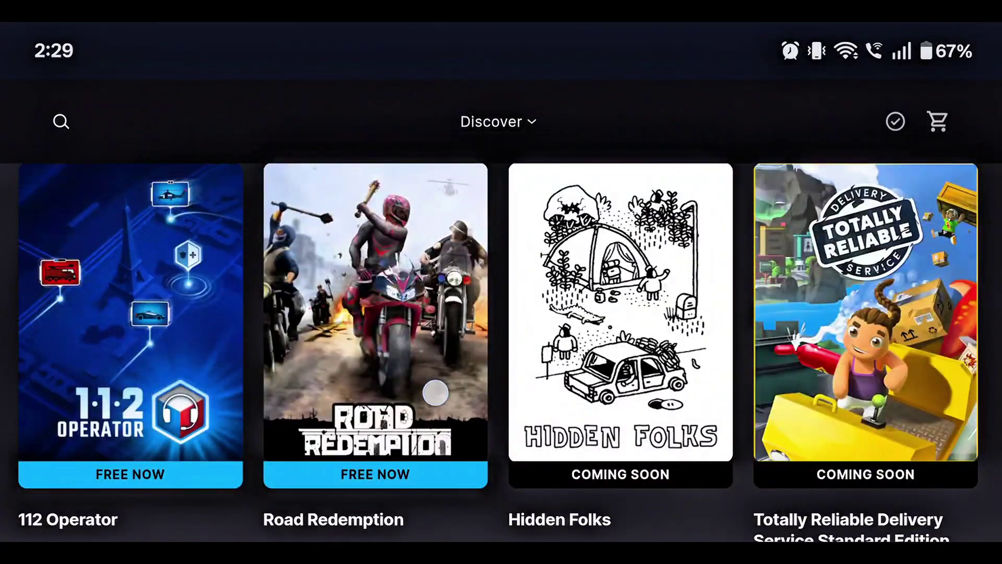
Claim Road Redemption for free, dismissing the unsupported-device warning and placing the order
{"action": "left_click", "coordinate": [435, 392]}
{"action": "scroll", "coordinate": [501, 352], "scroll_direction": "down", "scroll_amount": 5}
{"action": "left_click", "coordinate": [825, 379]}
{"action": "left_click", "coordinate": [601, 397]}
{"action": "left_click", "coordinate": [820, 506]}
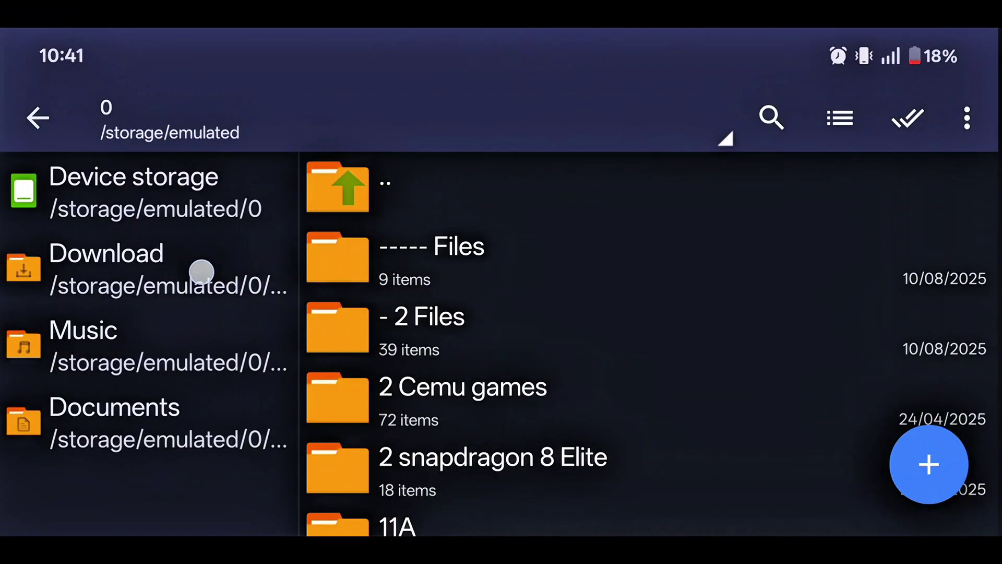
Extract Rare-1.11.3.0-windows.zip into Download > - 1 MY GAMES with Extract here
{"action": "left_click", "coordinate": [201, 272]}
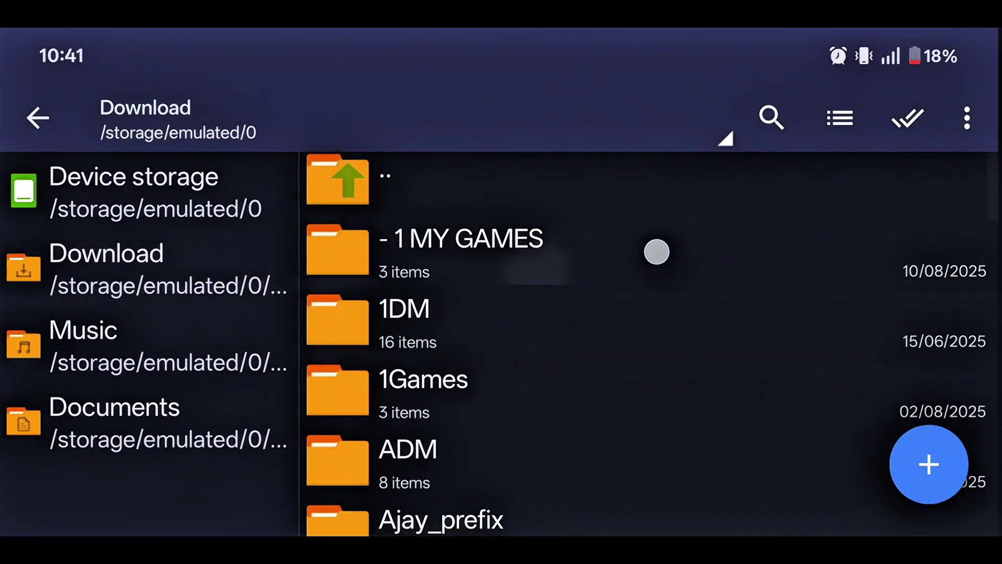
{"action": "left_click_drag", "start_coordinate": [671, 253], "coordinate": [653, 270]}
{"action": "left_click", "coordinate": [776, 259]}
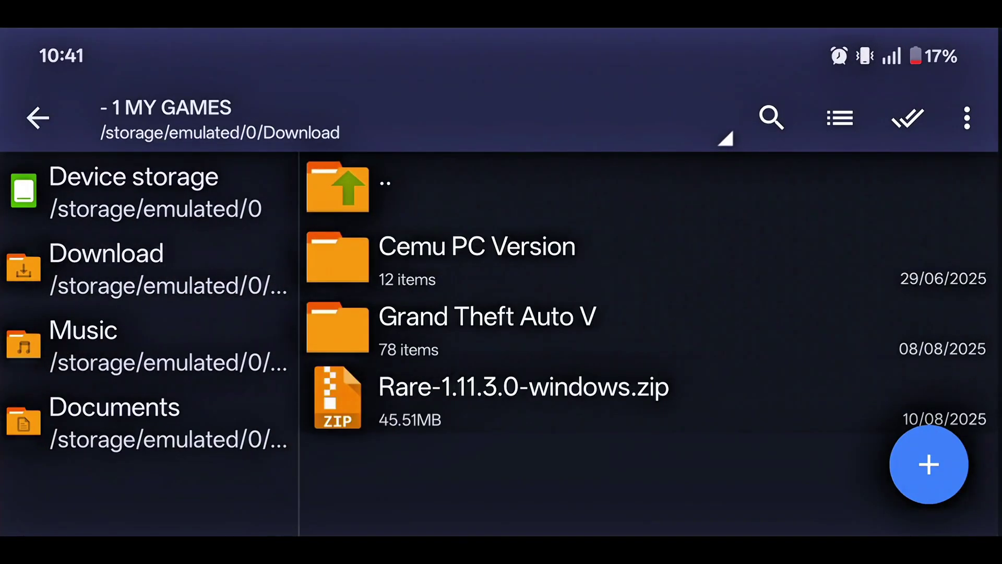
{"action": "left_click_drag", "start_coordinate": [709, 365], "coordinate": [618, 397]}
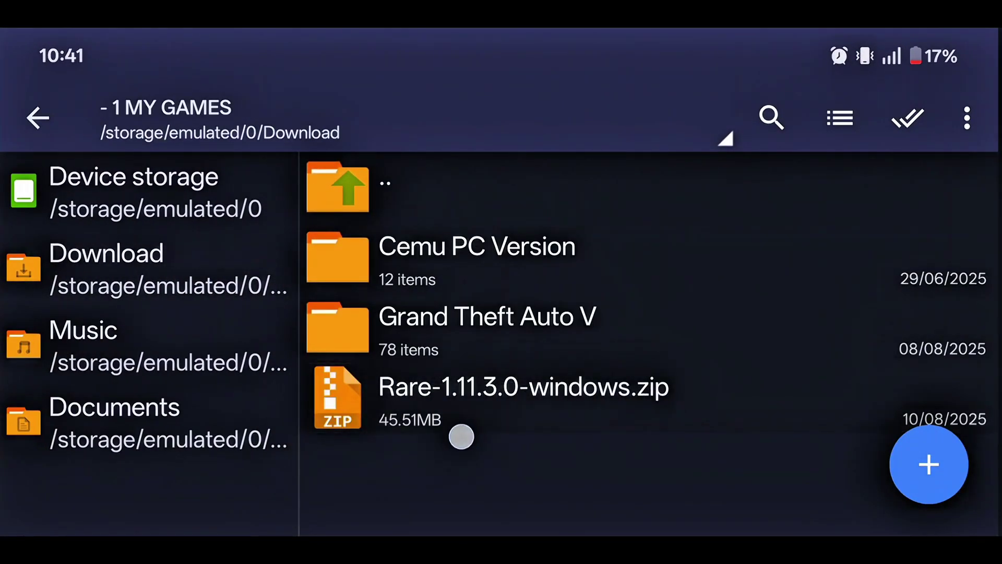
{"action": "left_click", "coordinate": [523, 399]}
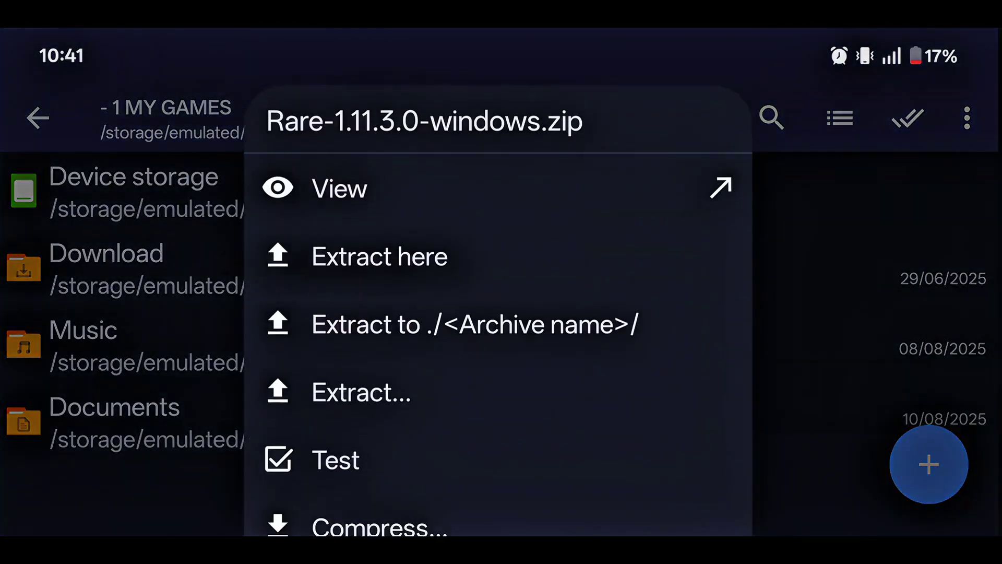
{"action": "left_click", "coordinate": [570, 260]}
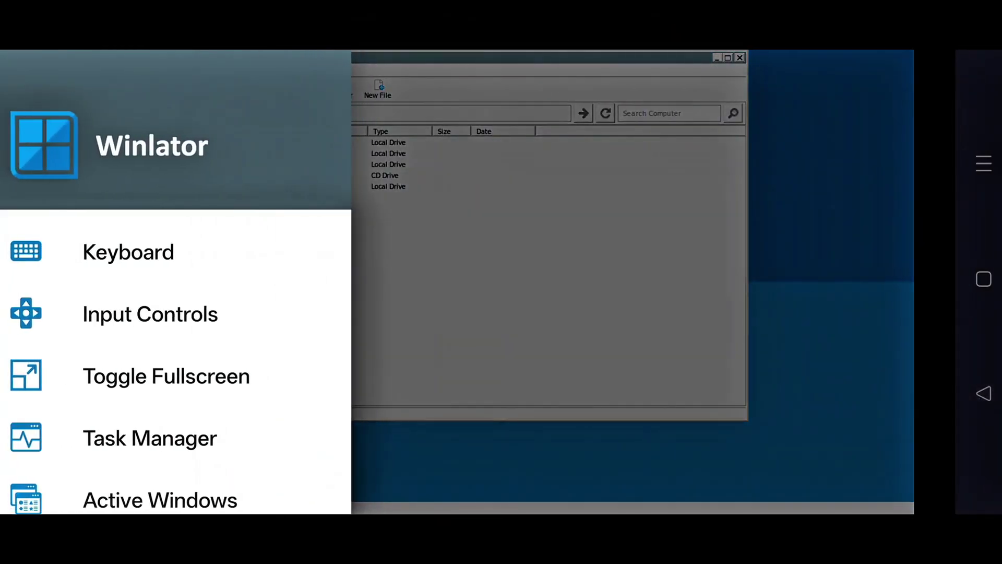
Browse to D: > - 1 MY GAMES > Rare-1.11.3.0 on the Winlator desktop
{"action": "left_click", "coordinate": [74, 387]}
{"action": "double_click", "coordinate": [189, 156]}
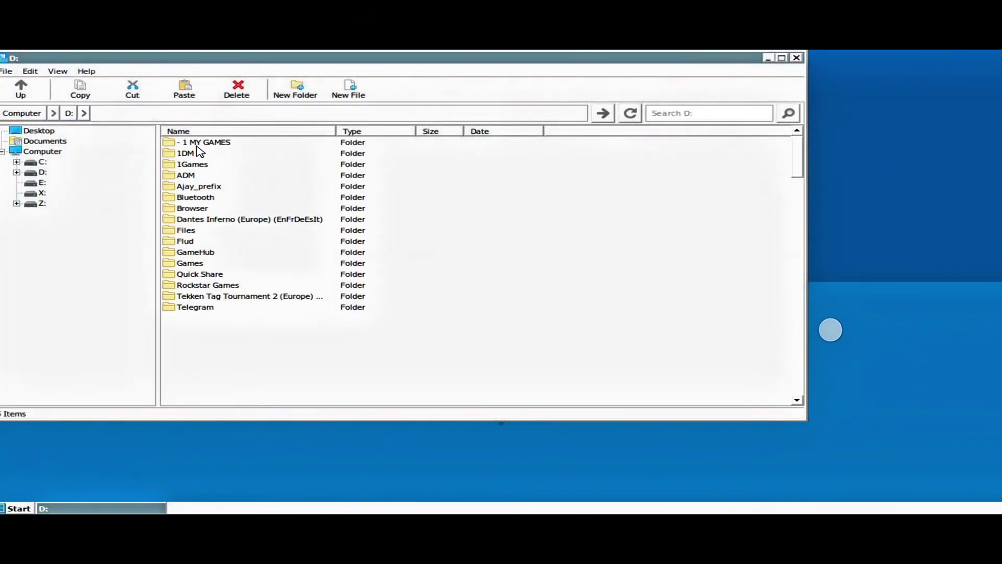
{"action": "double_click", "coordinate": [196, 144]}
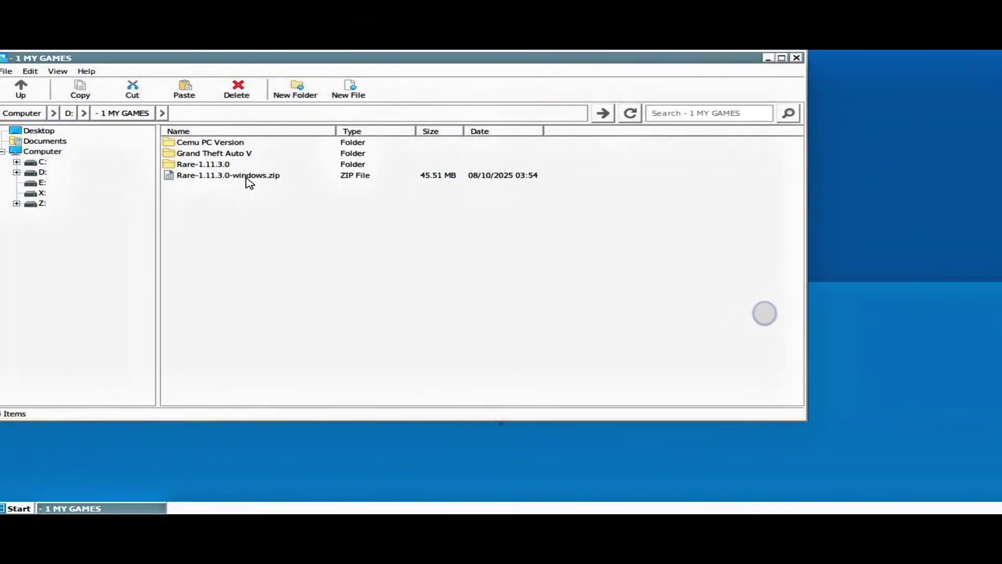
{"action": "double_click", "coordinate": [226, 169]}
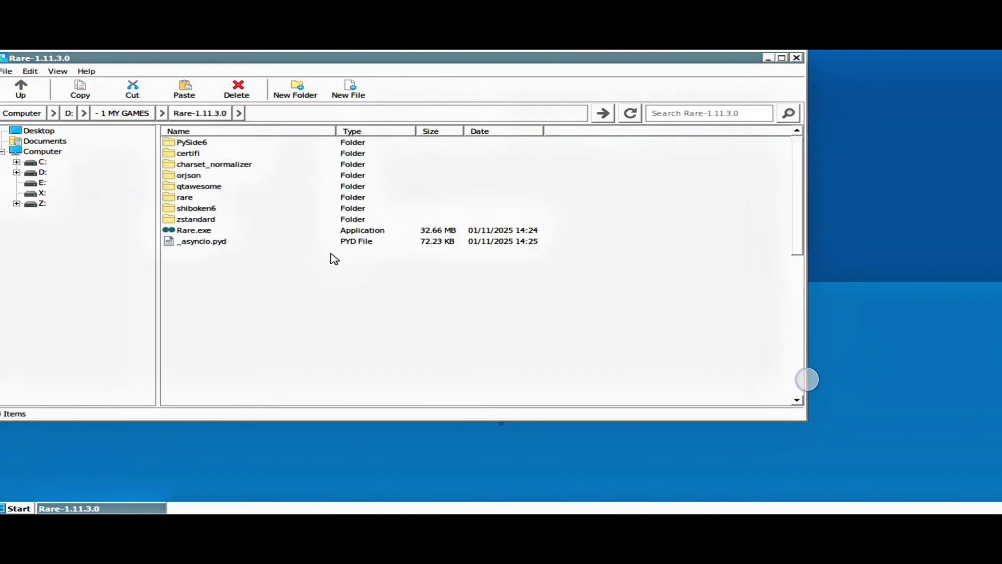
Launch Rare.exe and choose to log in through the browser
{"action": "right_click", "coordinate": [210, 236]}
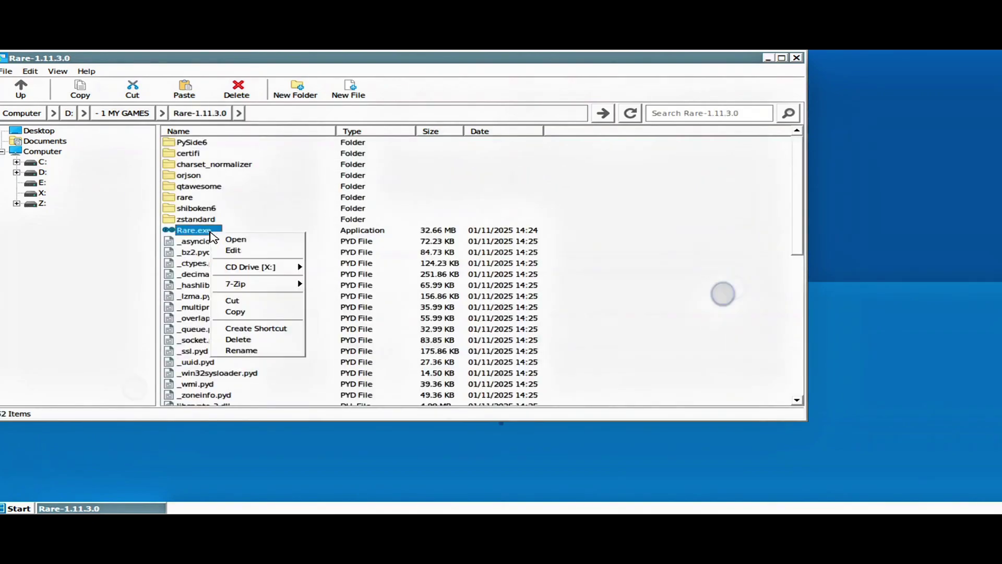
{"action": "left_click", "coordinate": [236, 241]}
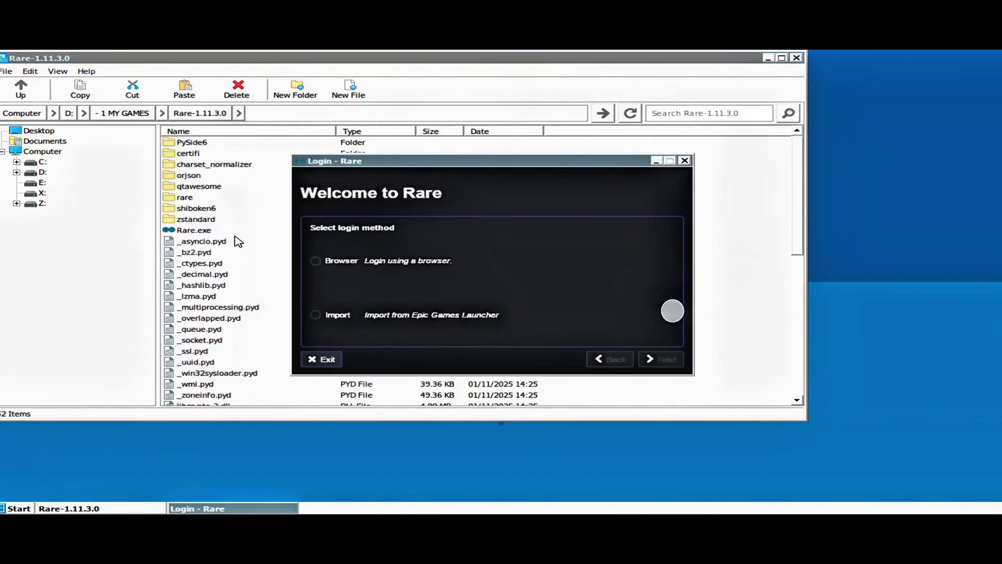
{"action": "left_click", "coordinate": [354, 265]}
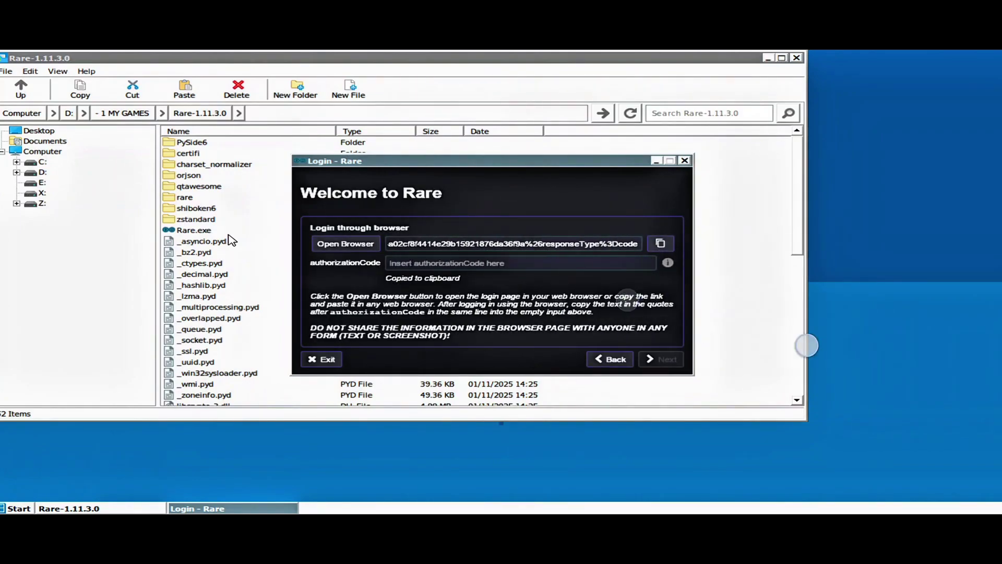
Create a new empty file named ss.txt in the - 1 MY GAMES folder
{"action": "left_click", "coordinate": [133, 227]}
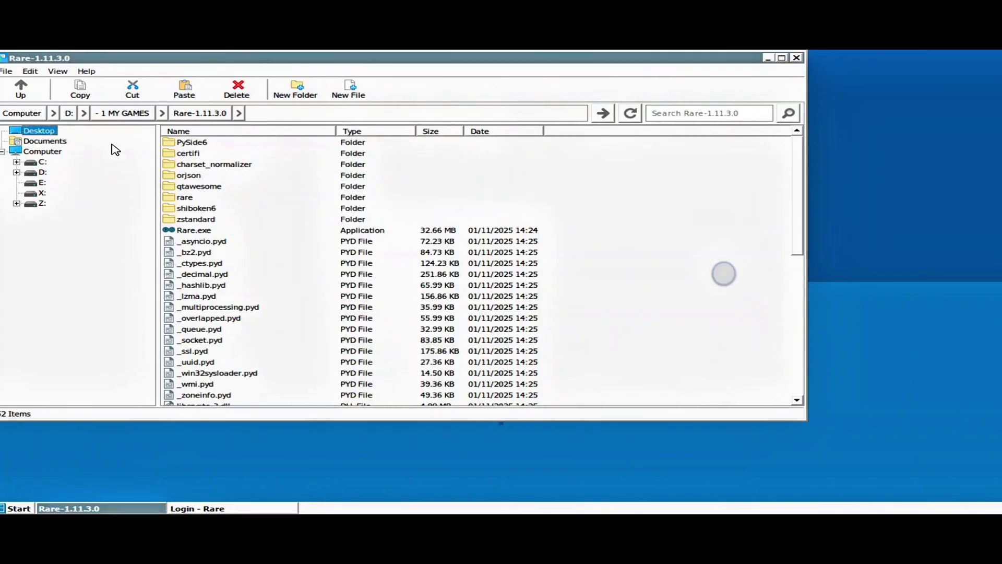
{"action": "left_click", "coordinate": [21, 93]}
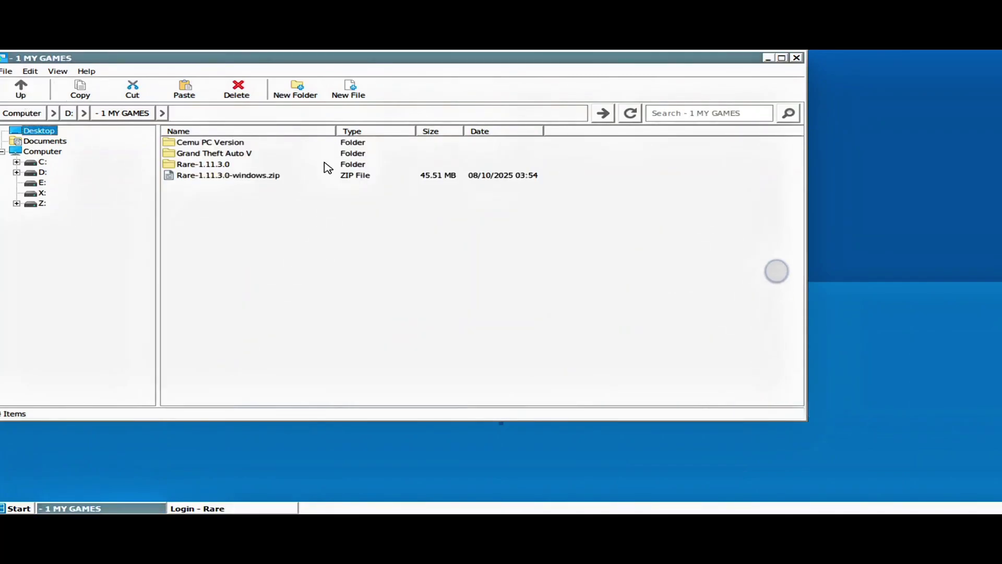
{"action": "left_click", "coordinate": [349, 92]}
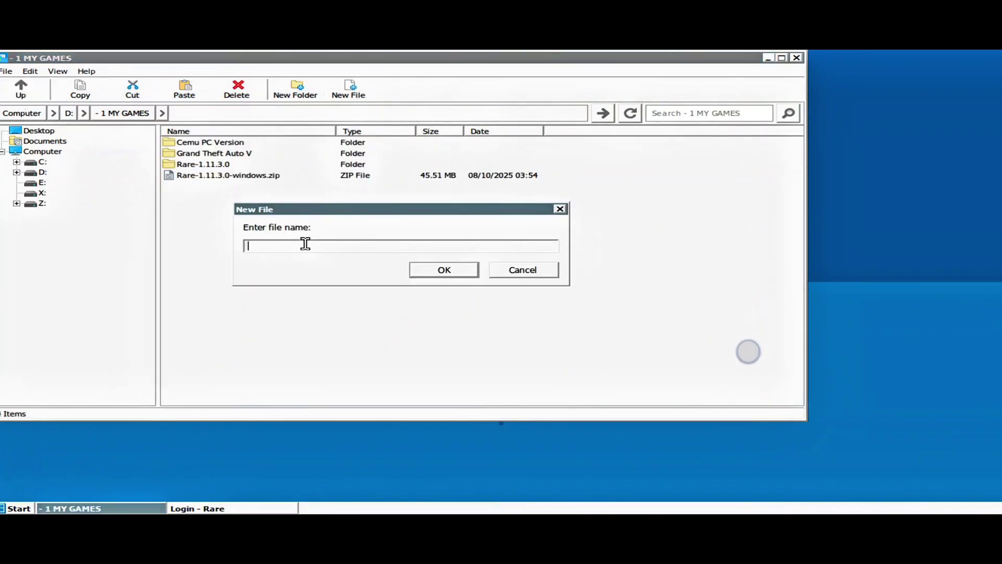
{"action": "key", "text": "Escape"}
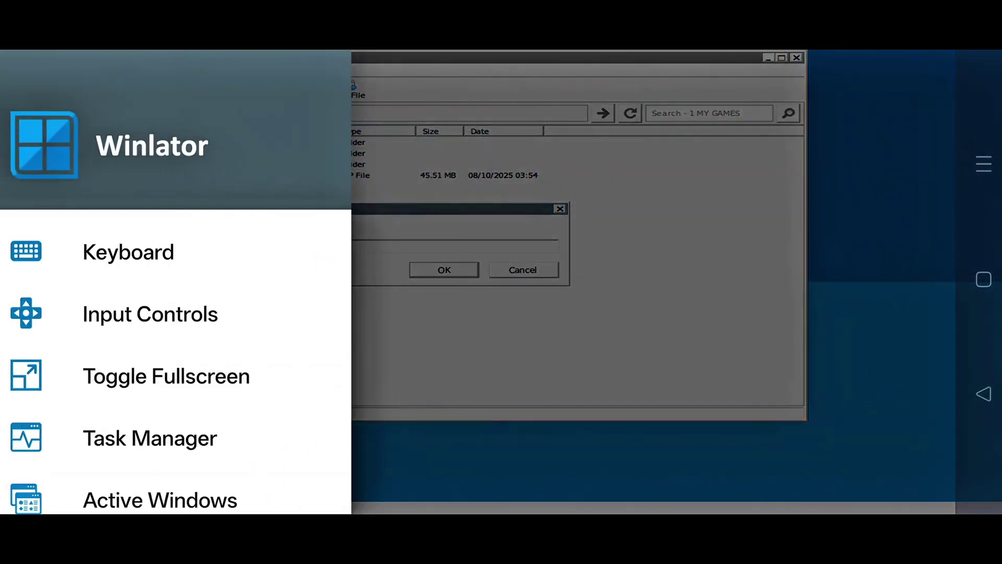
{"action": "left_click", "coordinate": [122, 251]}
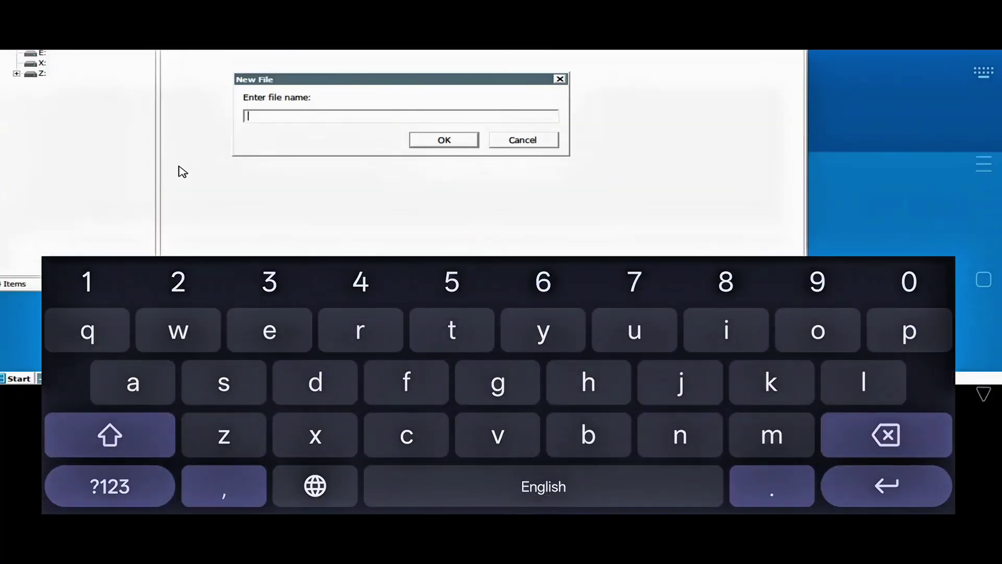
{"action": "type", "text": "ss.txt"}
{"action": "left_click", "coordinate": [984, 393]}
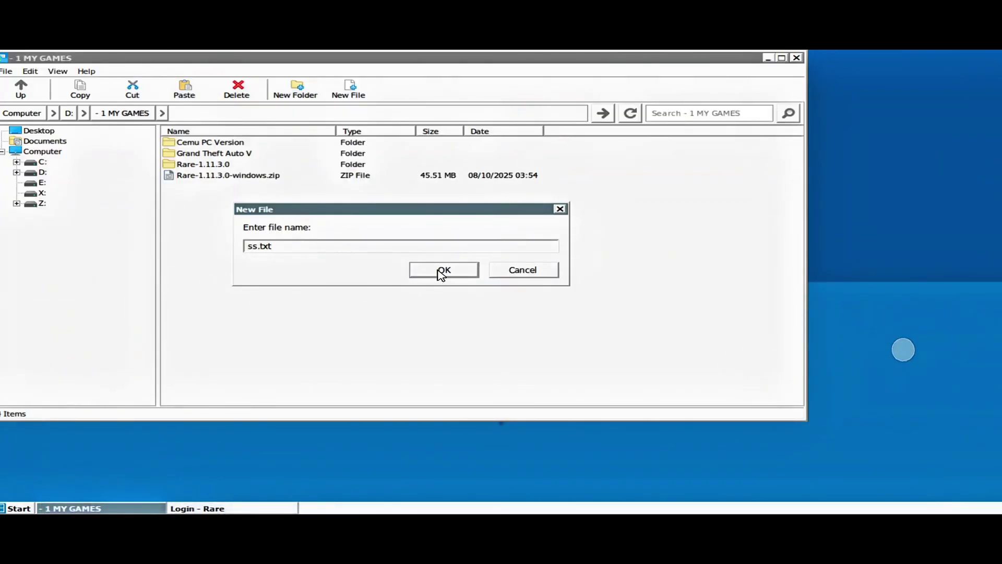
{"action": "left_click", "coordinate": [440, 274]}
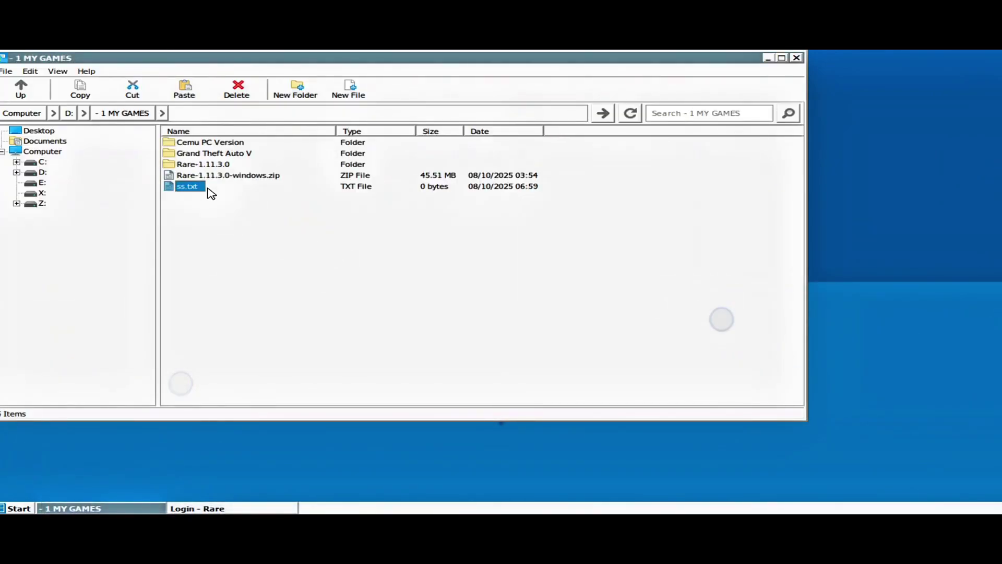
Paste the copied Epic login link into ss.txt in Notepad and save it
{"action": "left_click", "coordinate": [231, 206]}
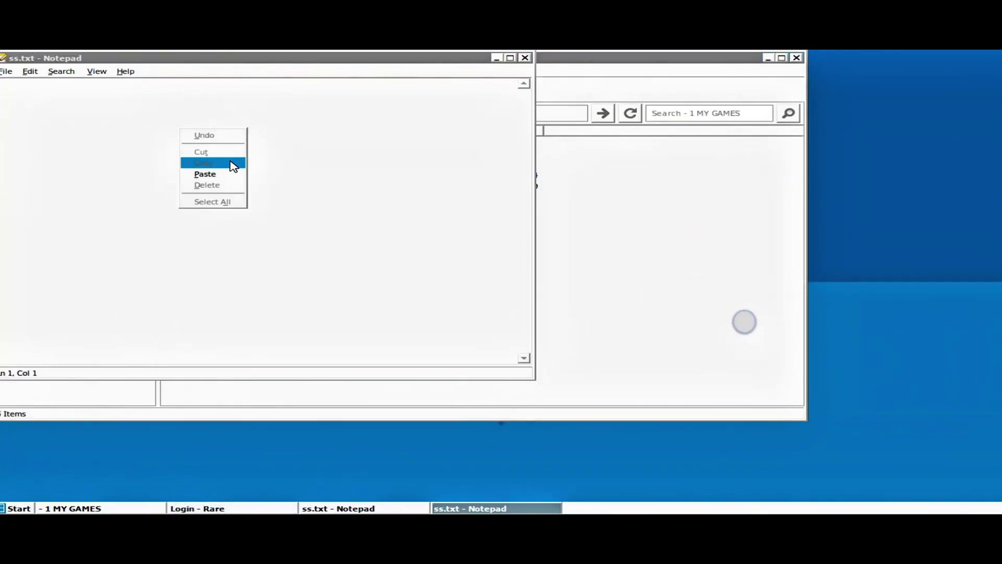
{"action": "left_click", "coordinate": [224, 174]}
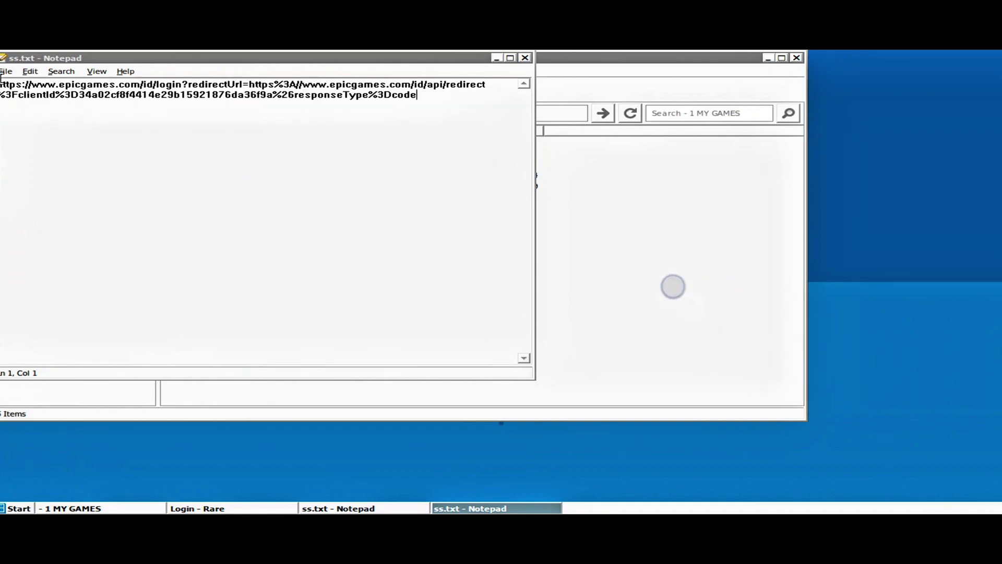
{"action": "left_click", "coordinate": [7, 71]}
{"action": "left_click", "coordinate": [31, 110]}
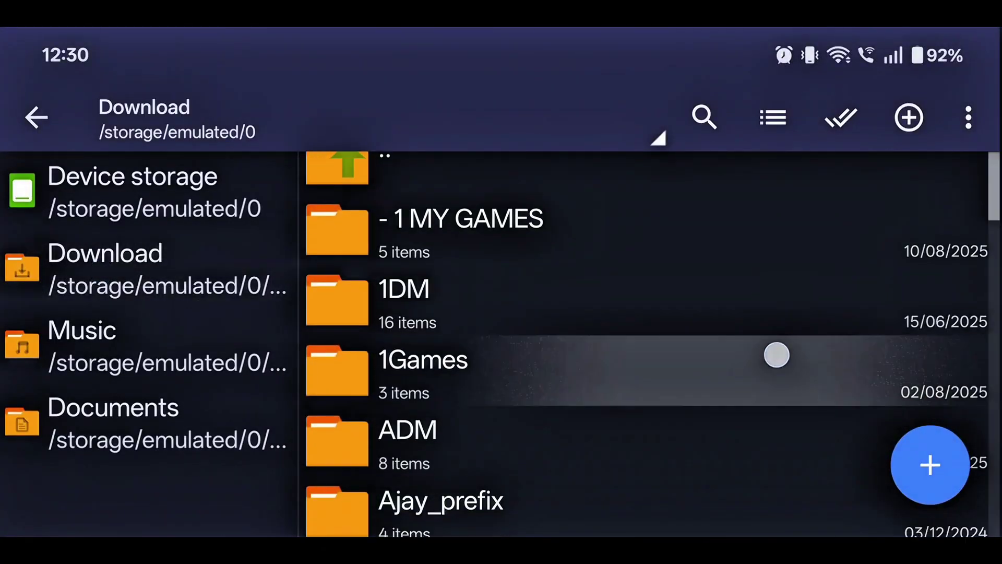
Open ss.txt from - 1 MY GAMES in ZArchiver's text editor
{"action": "left_click", "coordinate": [777, 349]}
{"action": "scroll", "coordinate": [765, 351], "scroll_direction": "down", "scroll_amount": 1}
{"action": "left_click", "coordinate": [651, 505]}
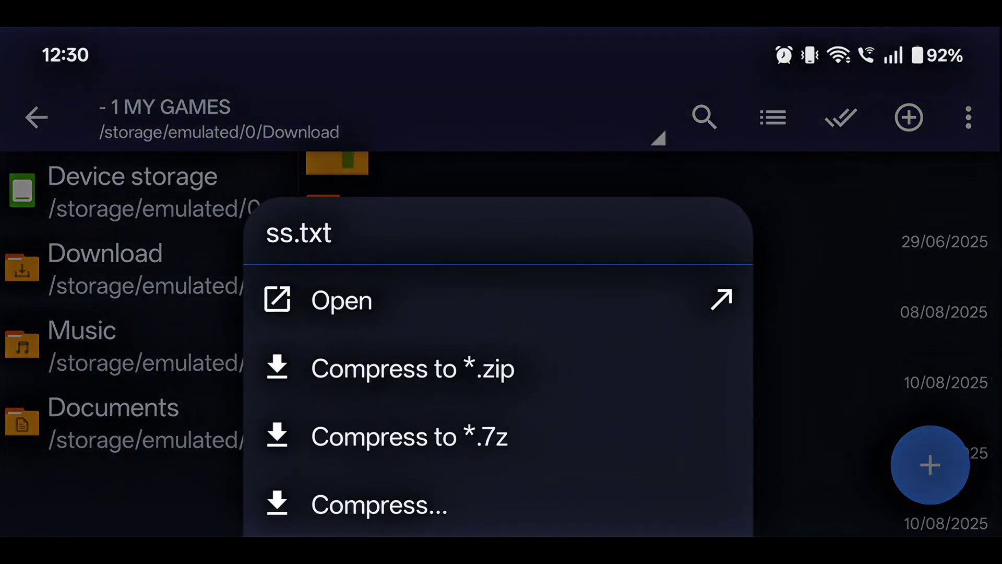
{"action": "left_click", "coordinate": [342, 299]}
{"action": "left_click", "coordinate": [562, 273]}
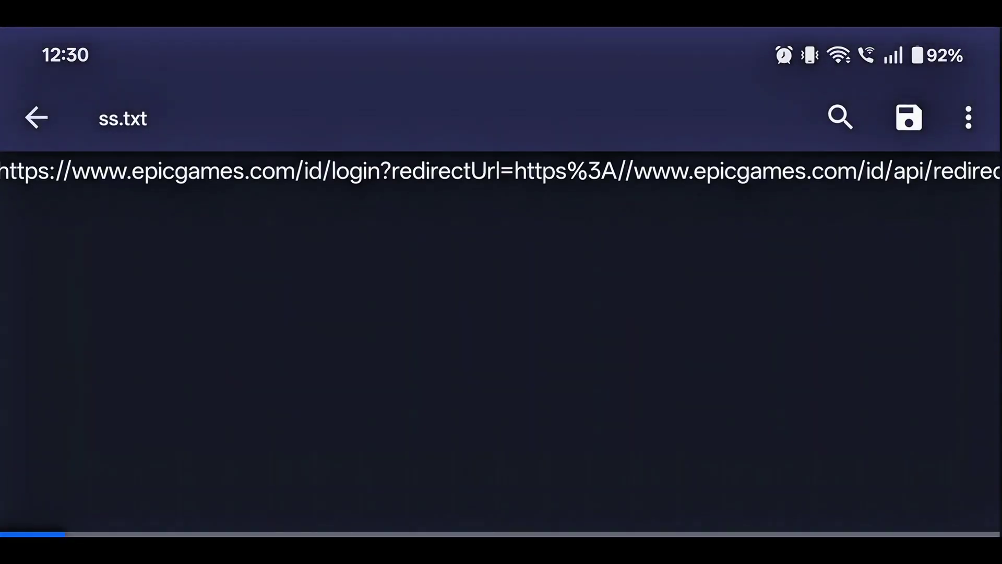
Cut the entire login link and paste it into the browser's address bar
{"action": "left_click", "coordinate": [683, 165]}
{"action": "left_click", "coordinate": [745, 258]}
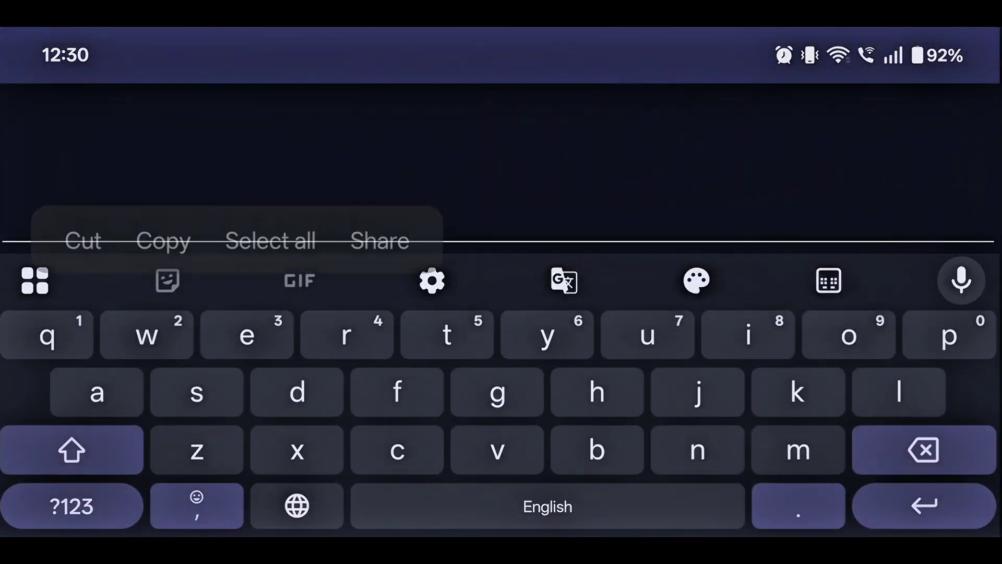
{"action": "left_click", "coordinate": [78, 251]}
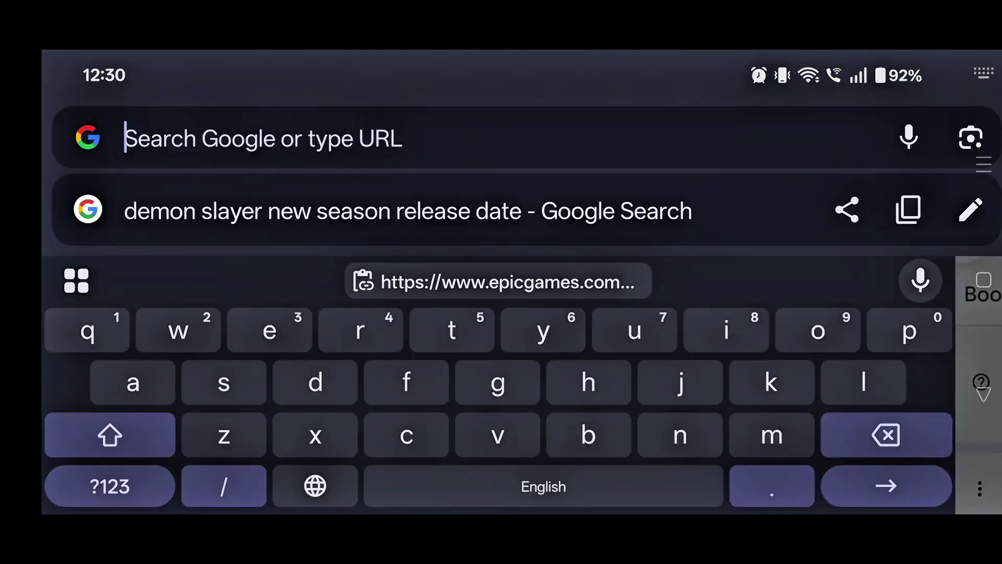
{"action": "left_click", "coordinate": [501, 282]}
Load the login link, continue with the Epic account, and copy the authorizationCode value
{"action": "key", "text": "Return"}
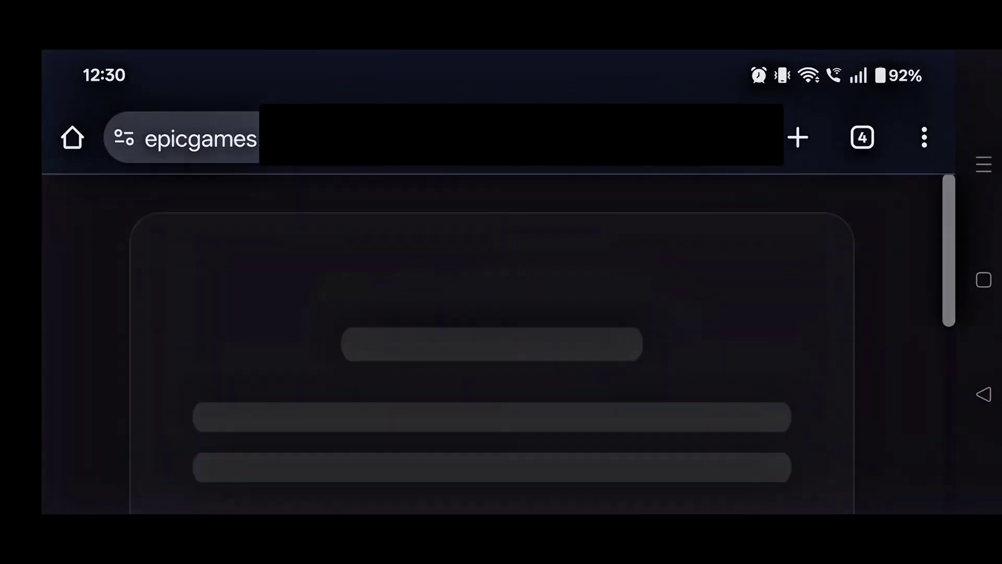
{"action": "scroll", "coordinate": [837, 386], "scroll_direction": "down", "scroll_amount": 3}
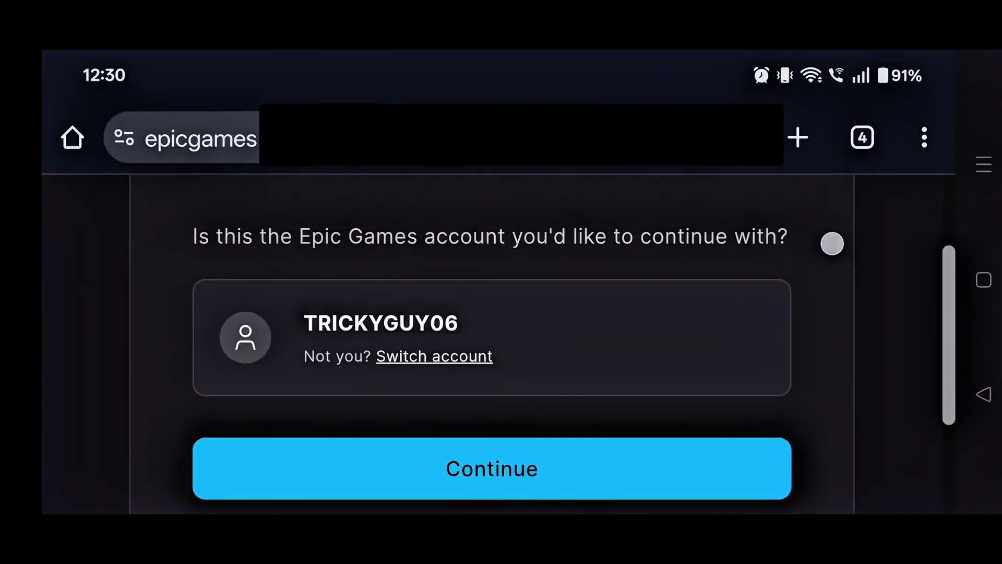
{"action": "scroll", "coordinate": [832, 242], "scroll_direction": "up", "scroll_amount": 1}
{"action": "scroll", "coordinate": [851, 279], "scroll_direction": "down", "scroll_amount": 2}
{"action": "left_click", "coordinate": [714, 436]}
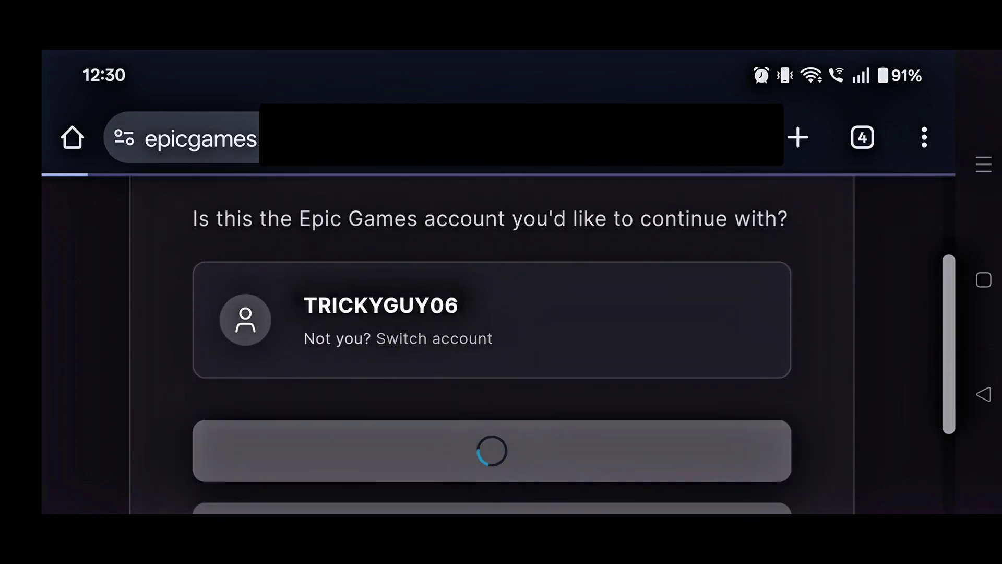
{"action": "scroll", "coordinate": [501, 321], "scroll_direction": "up", "scroll_amount": 5}
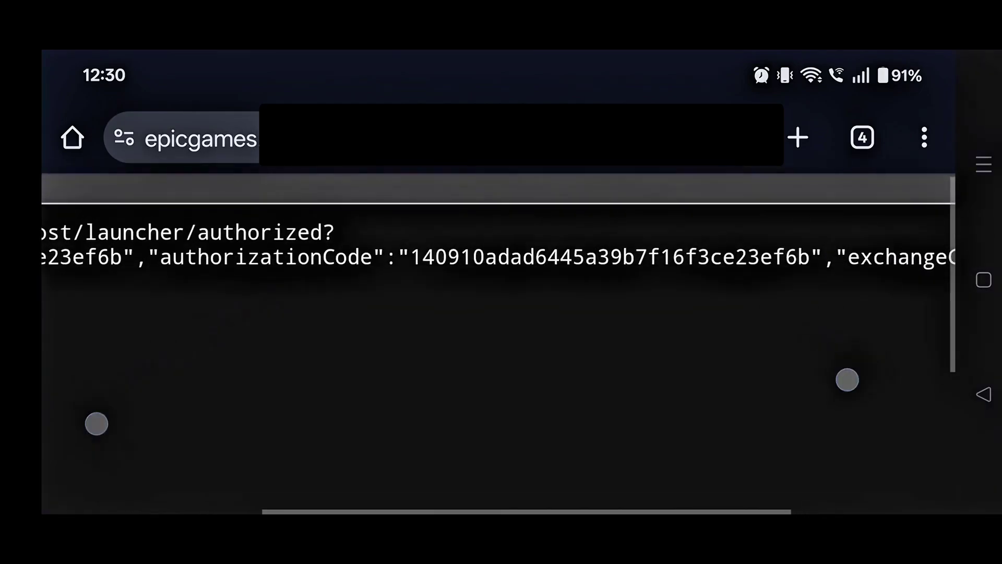
{"action": "double_click", "coordinate": [666, 253]}
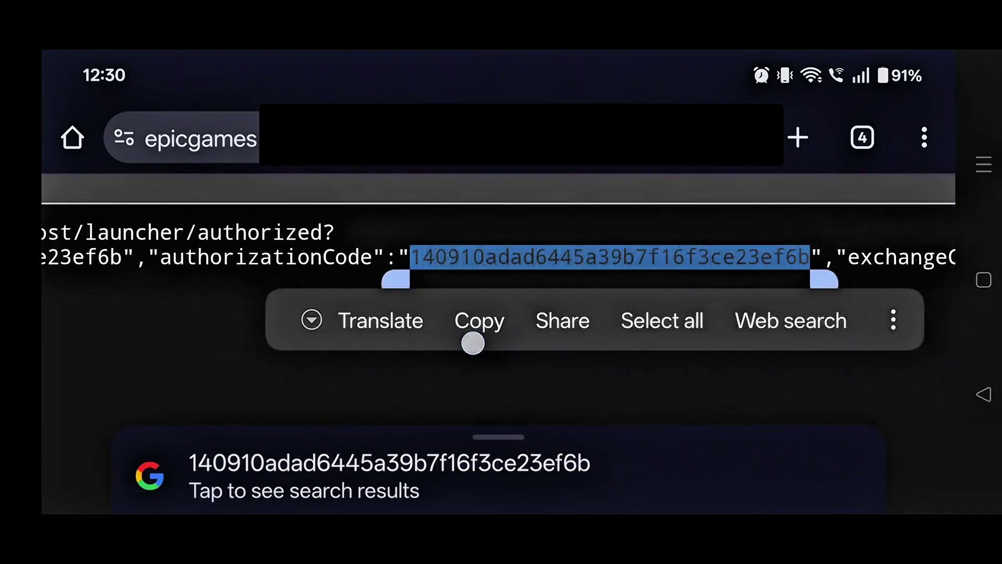
{"action": "left_click", "coordinate": [472, 320]}
Paste the authorization code into ss.txt in ZArchiver and save it
{"action": "left_click", "coordinate": [983, 279]}
{"action": "left_click", "coordinate": [251, 316]}
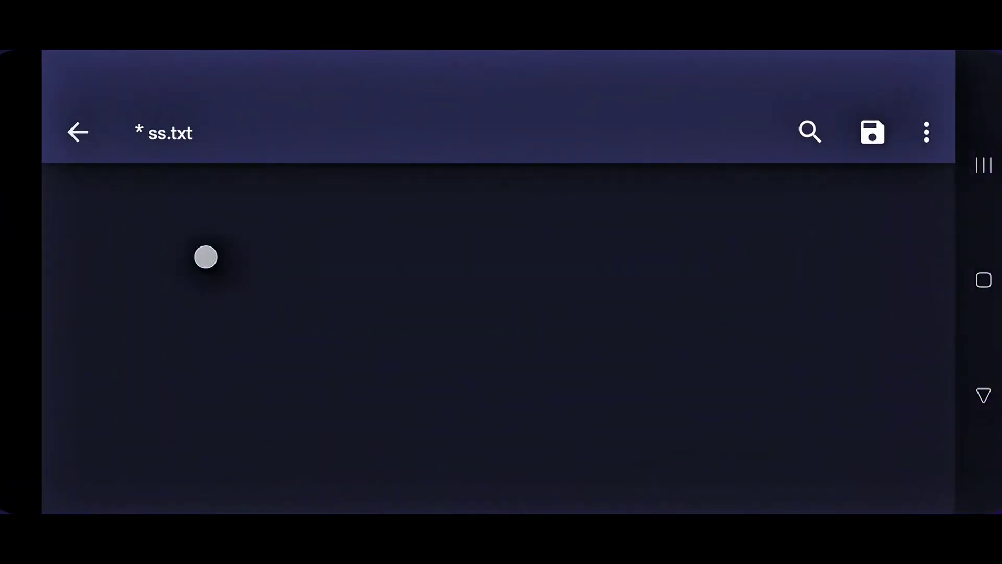
{"action": "left_click", "coordinate": [206, 257]}
{"action": "left_click", "coordinate": [611, 281]}
{"action": "left_click", "coordinate": [984, 394]}
{"action": "left_click", "coordinate": [873, 139]}
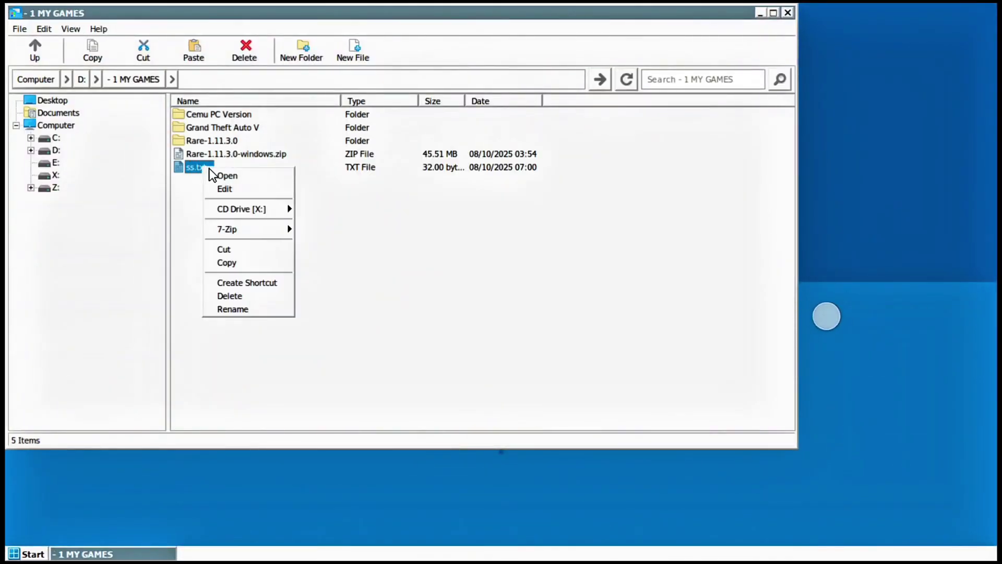
Copy the entire code from ss.txt in Notepad, then minimize Notepad
{"action": "left_click", "coordinate": [227, 188]}
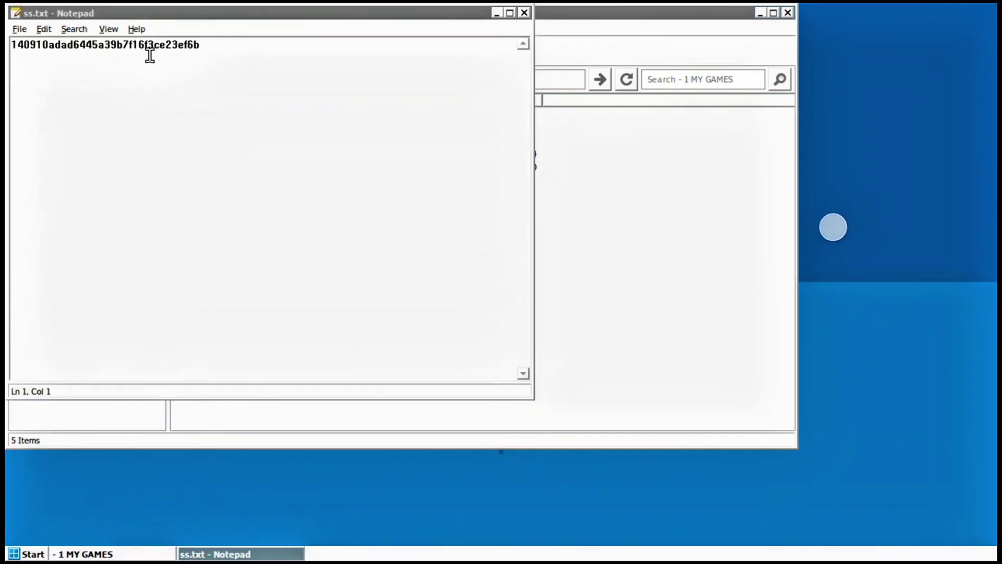
{"action": "right_click", "coordinate": [160, 45]}
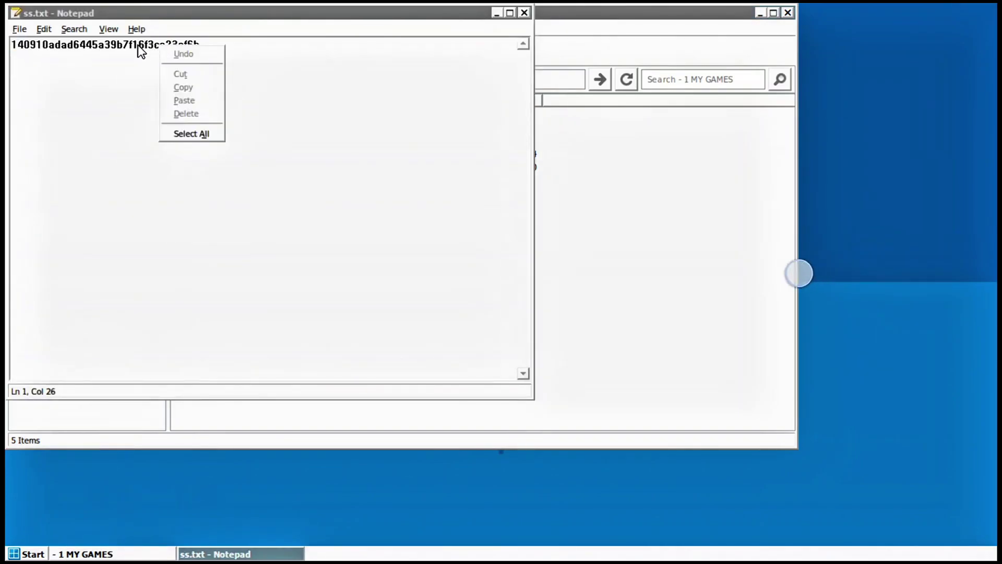
{"action": "left_click", "coordinate": [136, 44]}
{"action": "left_click", "coordinate": [42, 31]}
{"action": "left_click", "coordinate": [81, 78]}
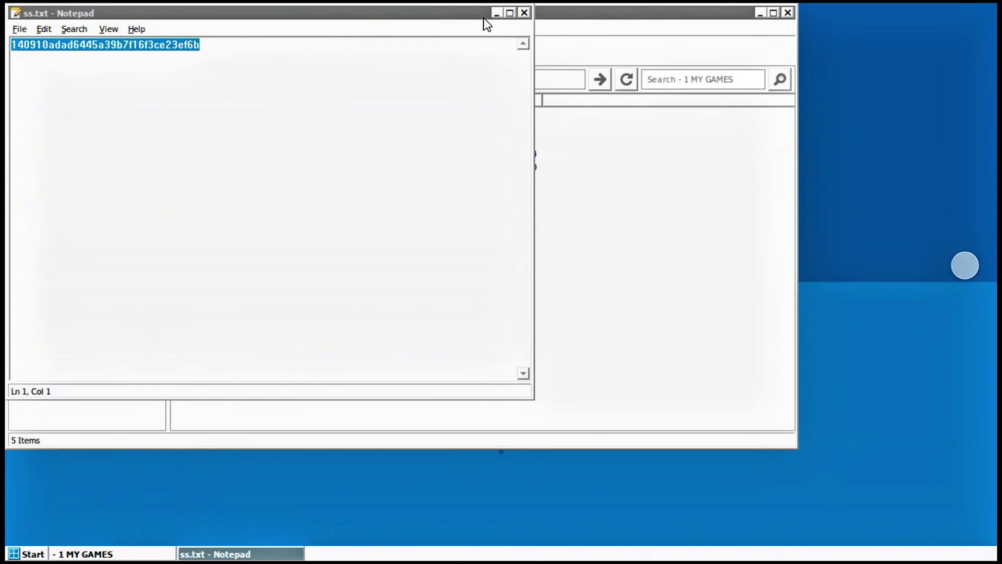
{"action": "left_click", "coordinate": [496, 12]}
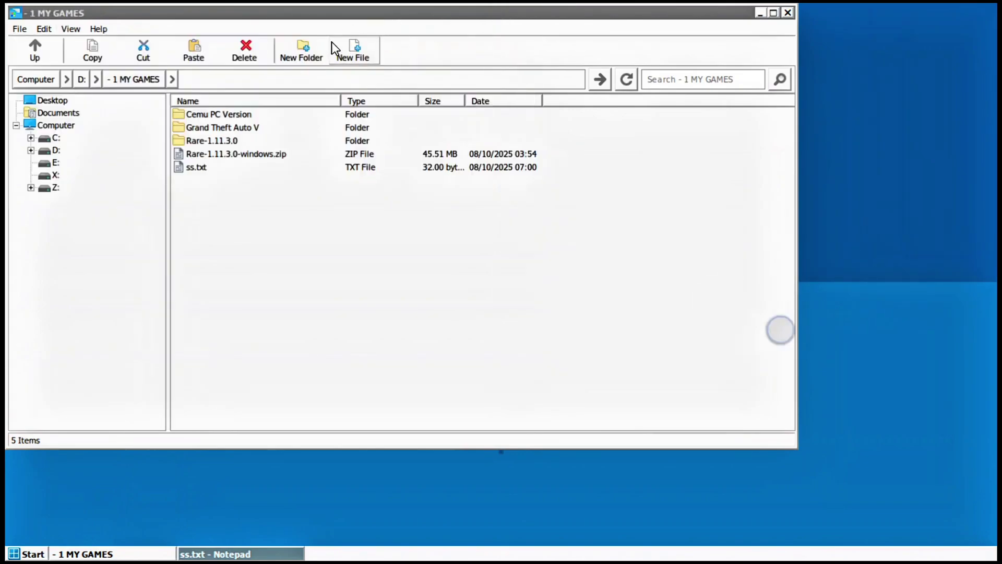
Run Rare.exe from Rare-1.11.3.0, paste the code into authorizationCode, and submit it
{"action": "double_click", "coordinate": [222, 142]}
{"action": "left_click", "coordinate": [219, 219]}
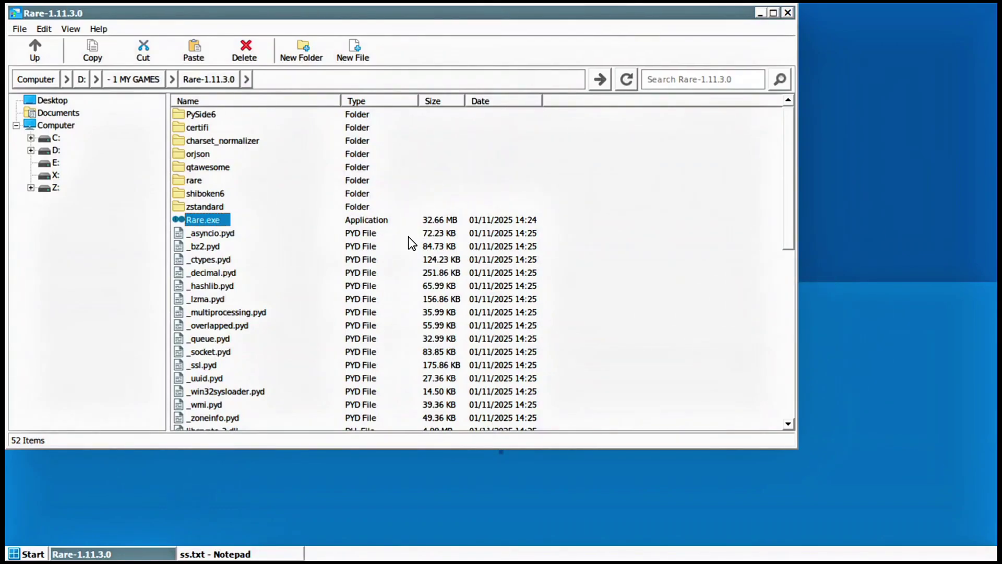
{"action": "left_click", "coordinate": [335, 252]}
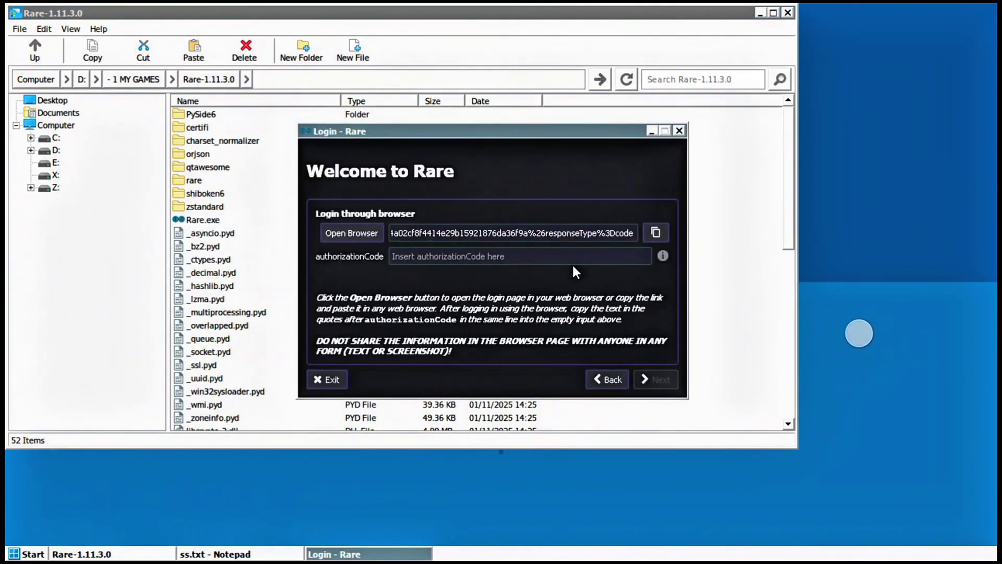
{"action": "right_click", "coordinate": [573, 258]}
{"action": "left_click", "coordinate": [605, 334]}
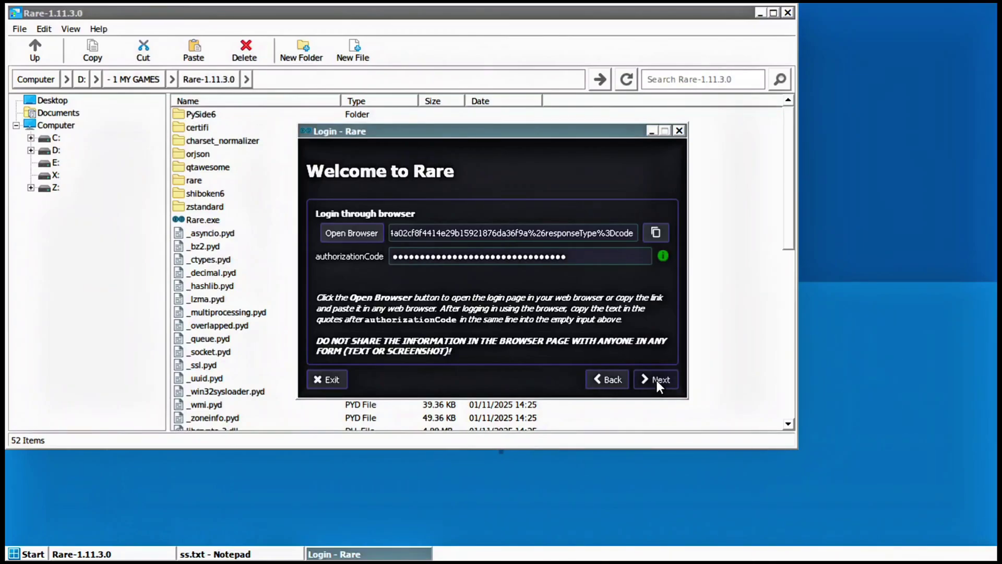
{"action": "left_click", "coordinate": [657, 380]}
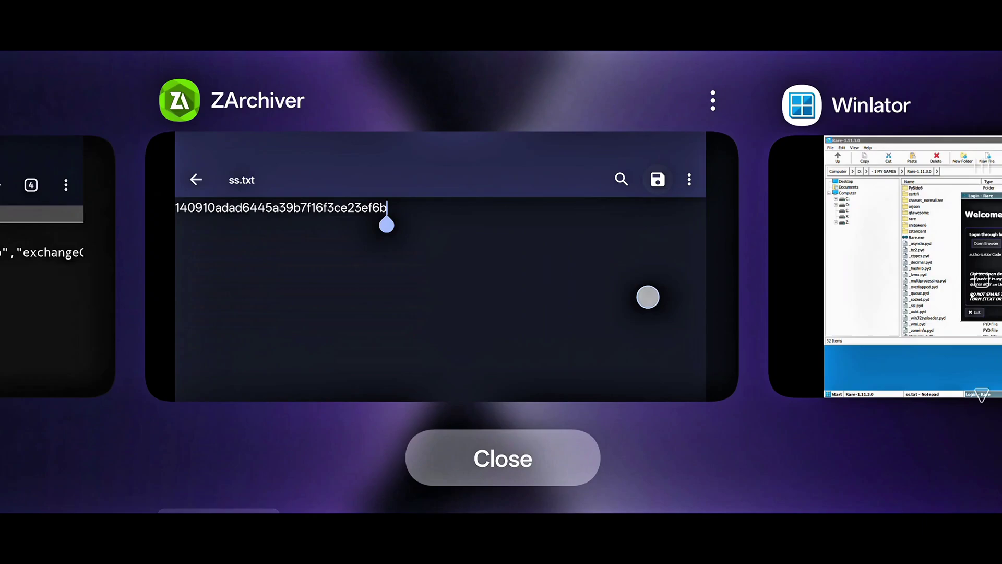
Reload the Epic authorization page in Chrome and copy the new authorizationCode value
{"action": "left_click", "coordinate": [647, 295]}
{"action": "left_click", "coordinate": [982, 166]}
{"action": "left_click_drag", "start_coordinate": [391, 267], "coordinate": [862, 266]}
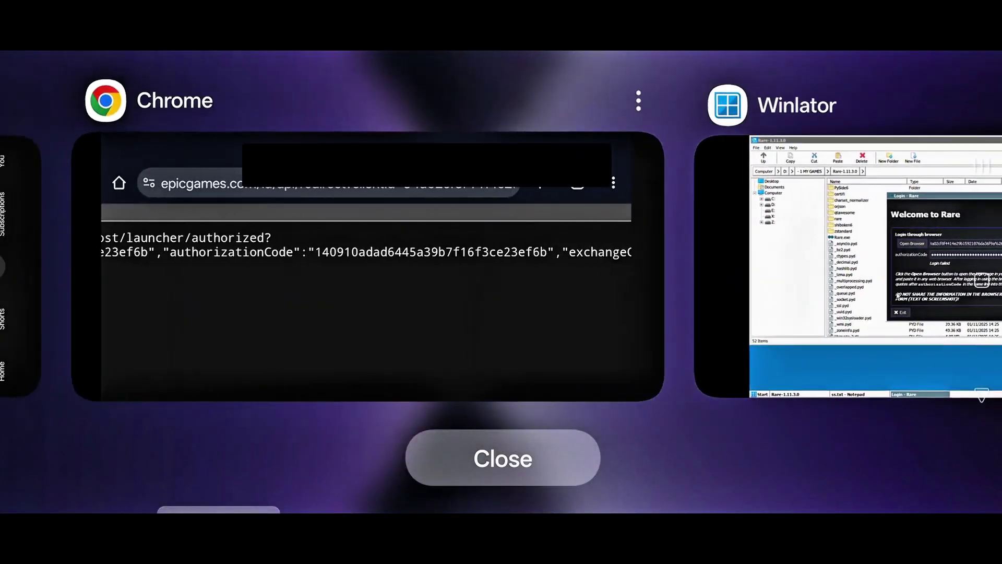
{"action": "left_click", "coordinate": [376, 266]}
{"action": "left_click", "coordinate": [923, 138]}
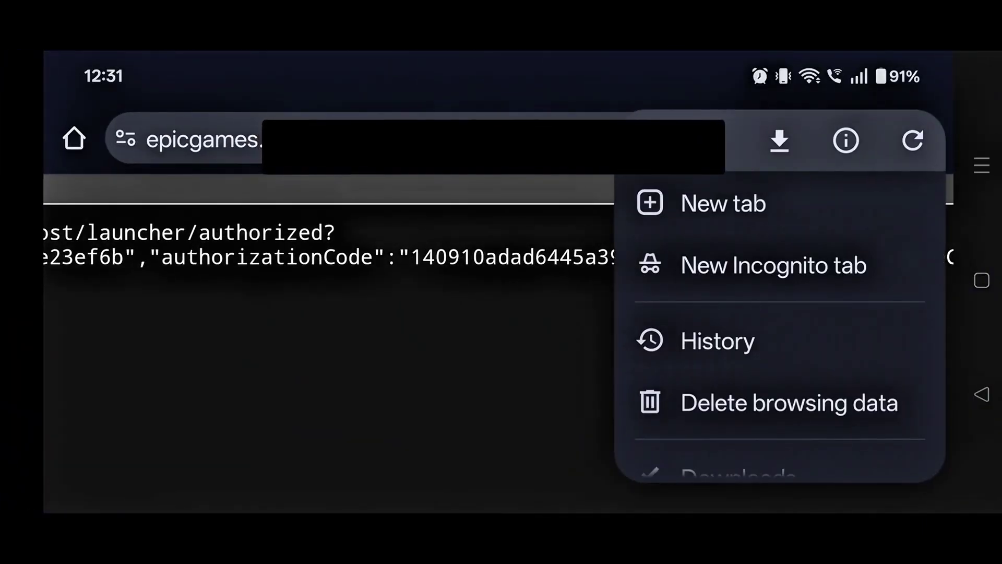
{"action": "left_click", "coordinate": [913, 139]}
{"action": "double_click", "coordinate": [581, 260]}
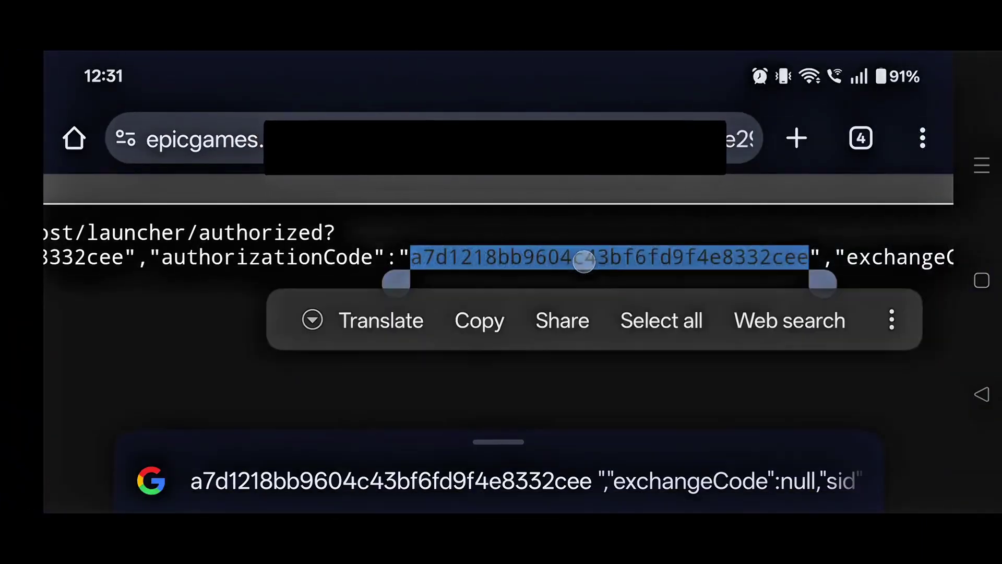
{"action": "left_click", "coordinate": [479, 320]}
Replace the old code in ss.txt with the new one and save it
{"action": "left_click", "coordinate": [982, 166]}
{"action": "left_click_drag", "start_coordinate": [314, 266], "coordinate": [622, 266]}
{"action": "left_click", "coordinate": [622, 267]}
{"action": "double_click", "coordinate": [149, 170]}
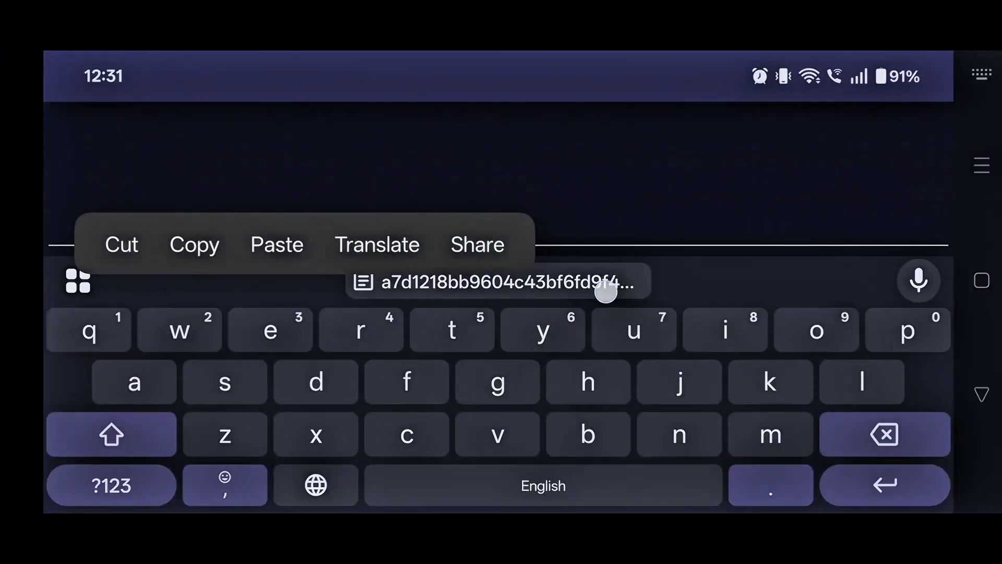
{"action": "left_click", "coordinate": [605, 282]}
{"action": "left_click", "coordinate": [982, 393]}
{"action": "left_click", "coordinate": [870, 132]}
Return to Winlator and start Container-1
{"action": "left_click", "coordinate": [983, 166]}
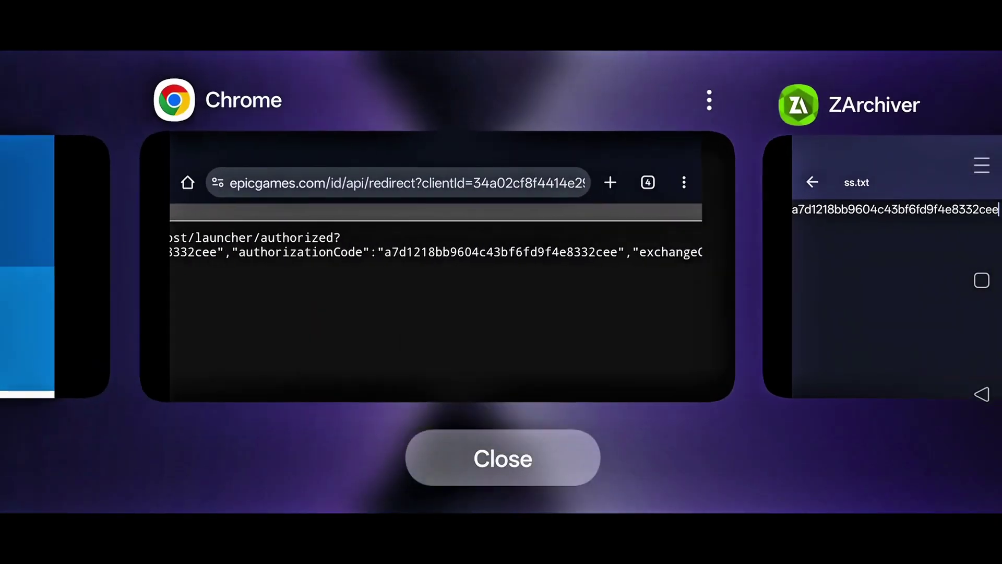
{"action": "left_click_drag", "start_coordinate": [314, 266], "coordinate": [705, 267]}
{"action": "left_click", "coordinate": [314, 266]}
{"action": "left_click", "coordinate": [850, 196]}
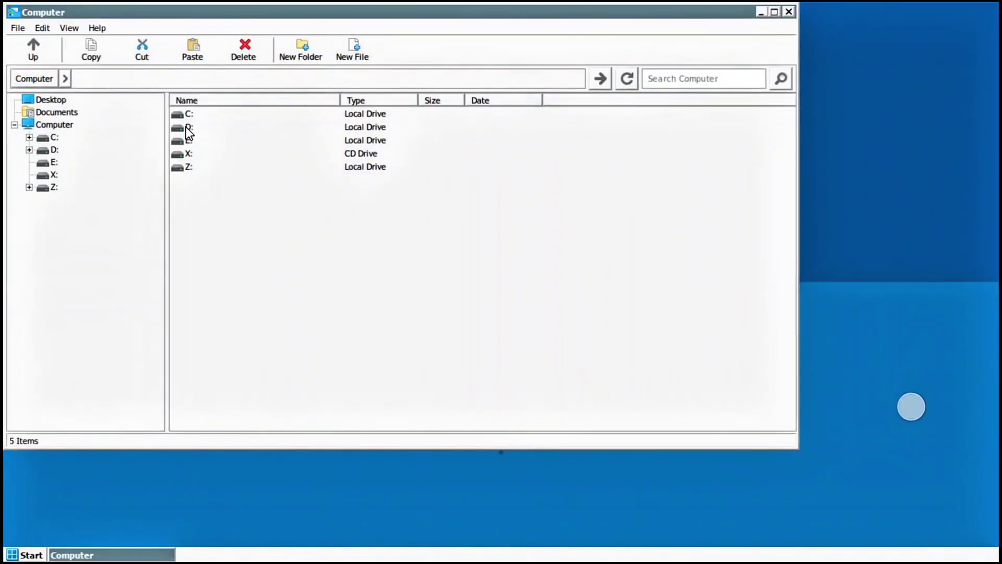
Browse D: > 1 MY GAMES > Rare-1.11.3.0, then return to 1 MY GAMES
{"action": "double_click", "coordinate": [188, 128]}
{"action": "double_click", "coordinate": [218, 115]}
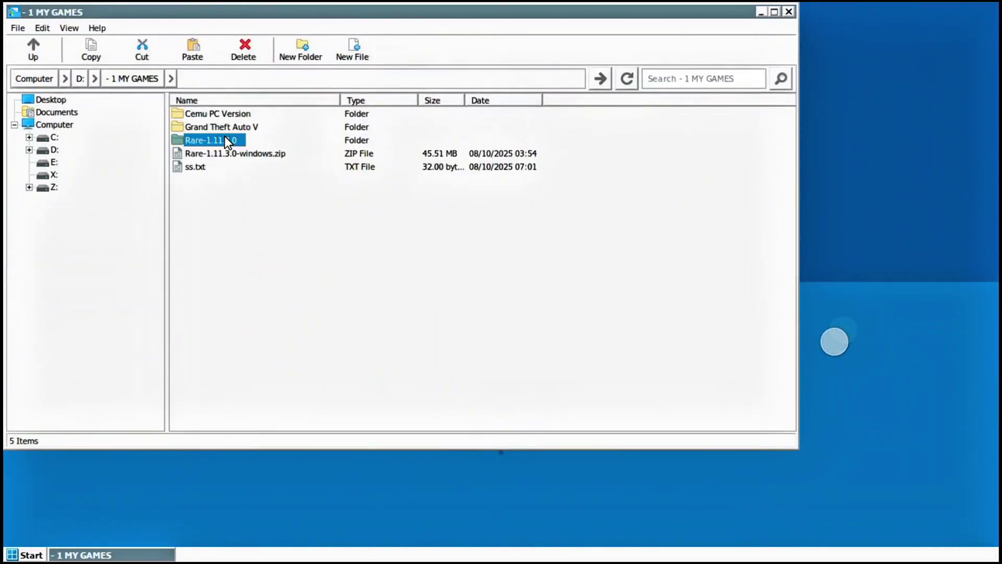
{"action": "double_click", "coordinate": [225, 139]}
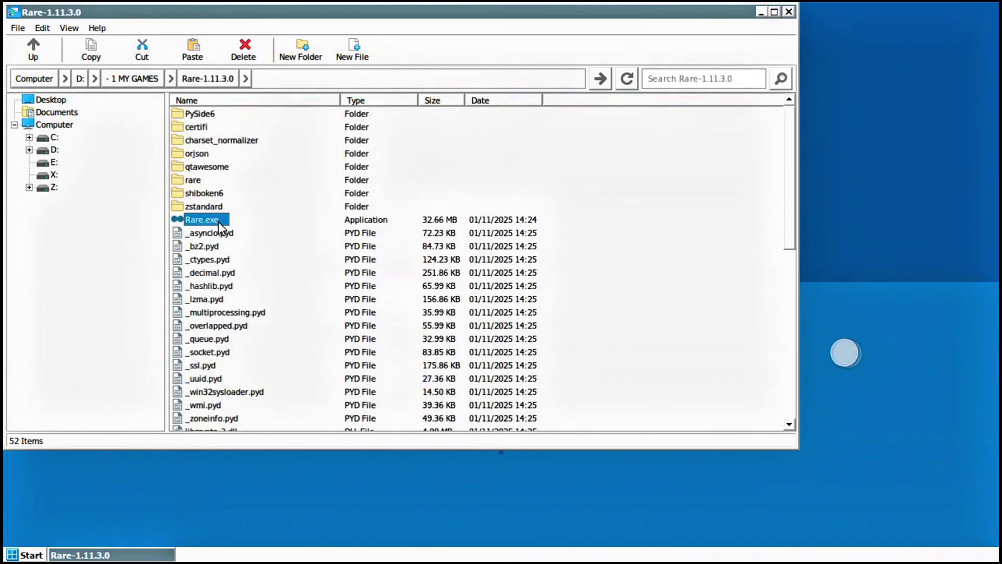
{"action": "left_click", "coordinate": [59, 63]}
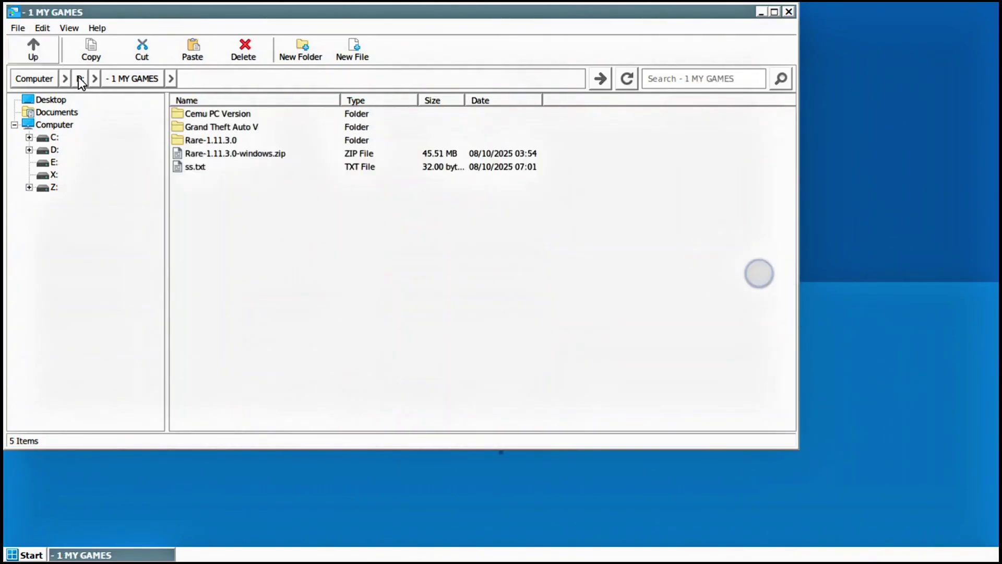
Copy the hex code from ss.txt in Notepad, then minimize the note
{"action": "right_click", "coordinate": [200, 164]}
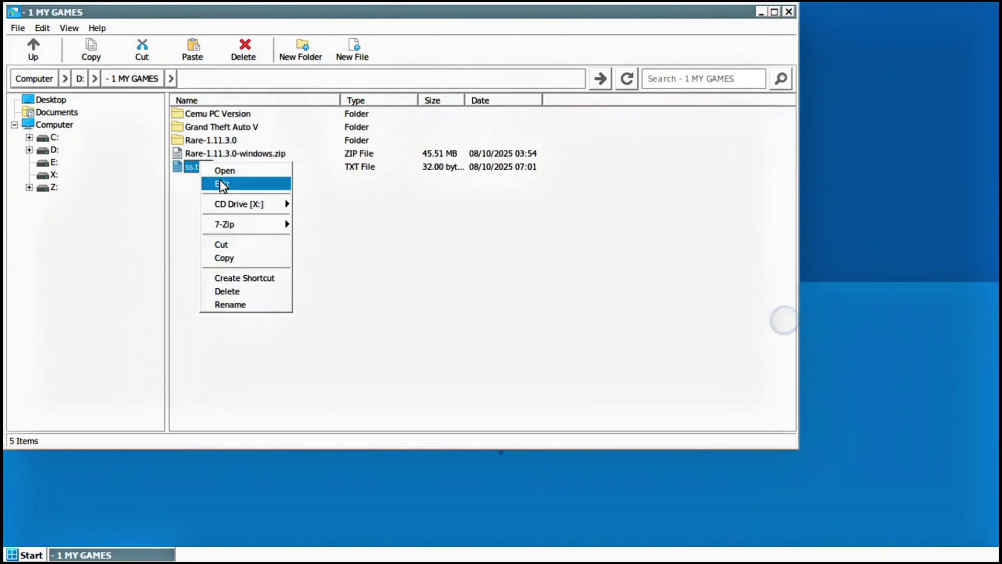
{"action": "left_click", "coordinate": [220, 183]}
{"action": "double_click", "coordinate": [124, 44]}
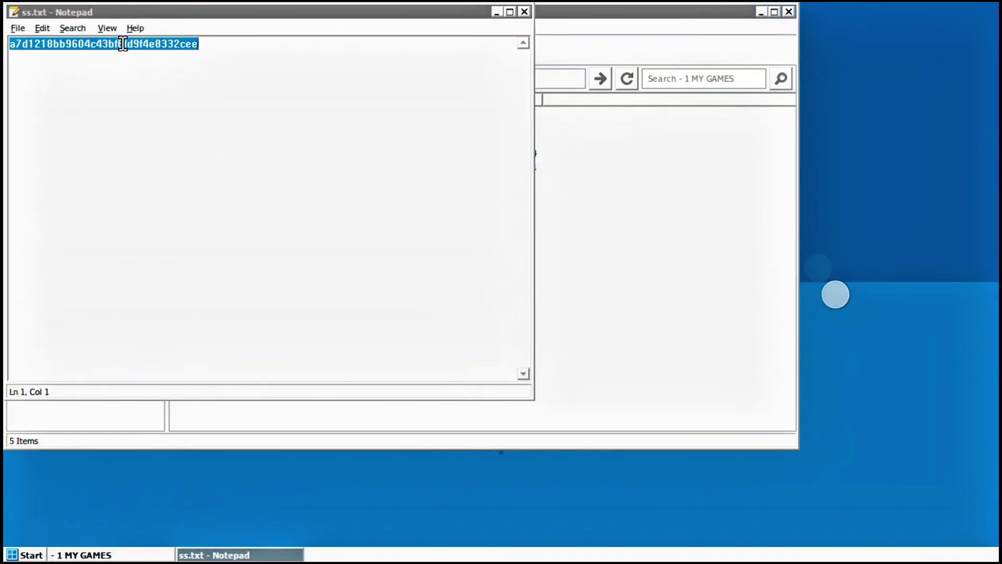
{"action": "left_click", "coordinate": [43, 29]}
{"action": "left_click", "coordinate": [71, 76]}
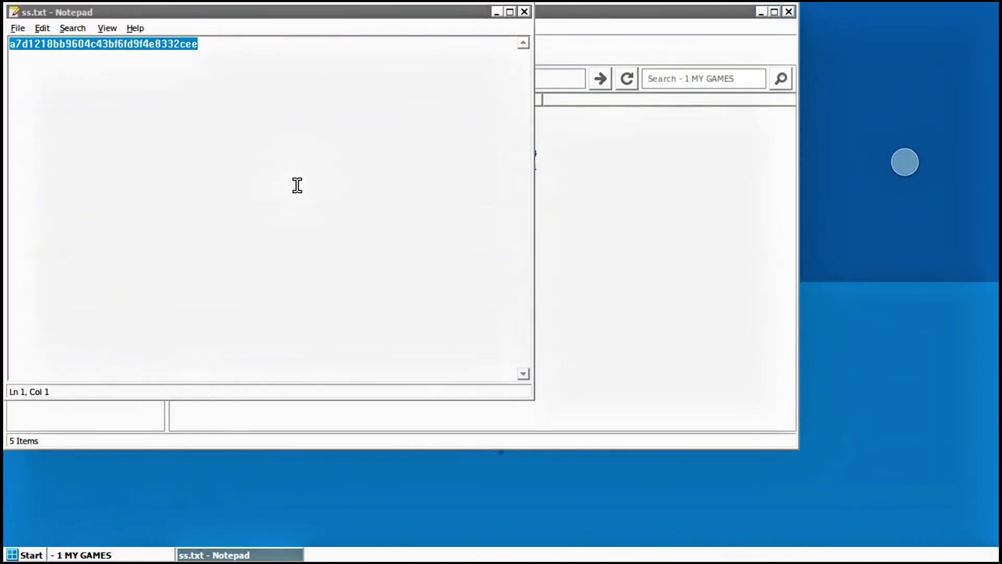
{"action": "left_click", "coordinate": [496, 13]}
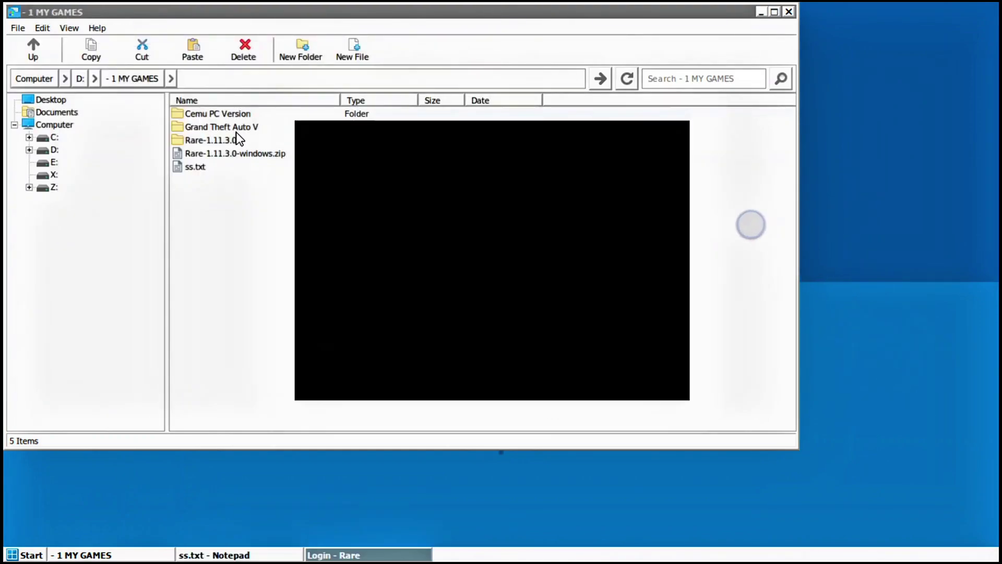
Choose browser login, paste the code into authorizationCode, and proceed
{"action": "left_click", "coordinate": [350, 256]}
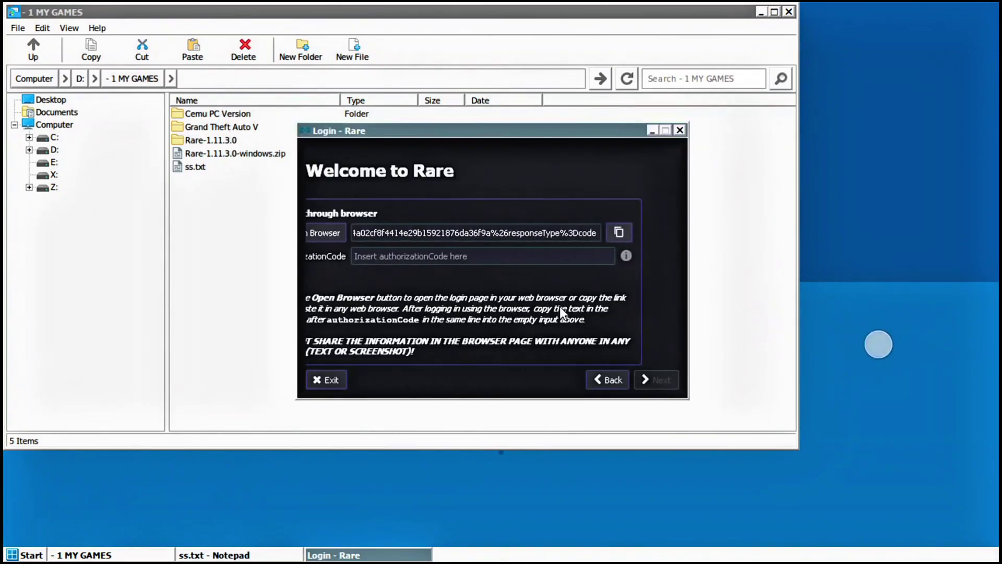
{"action": "right_click", "coordinate": [618, 262]}
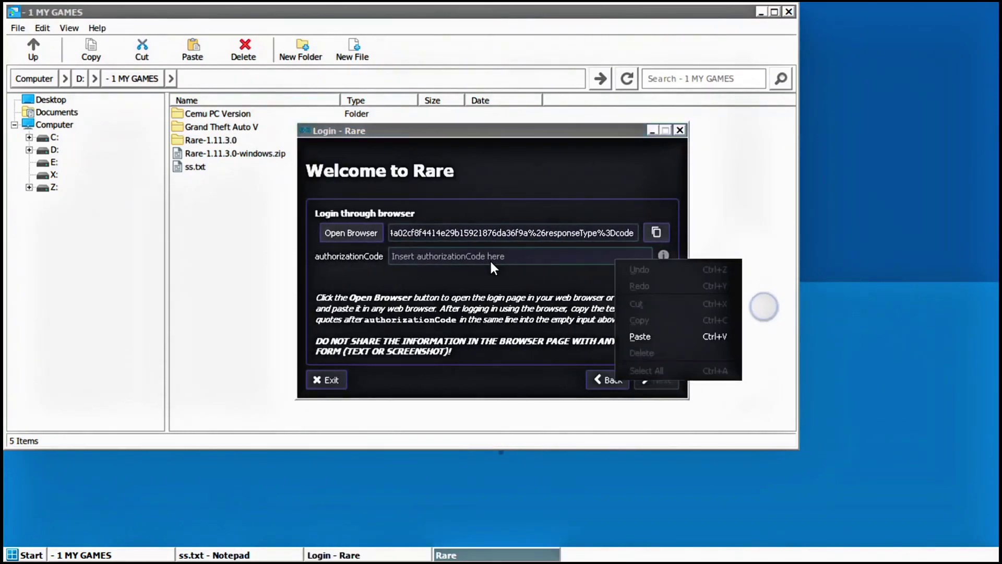
{"action": "left_click", "coordinate": [654, 336]}
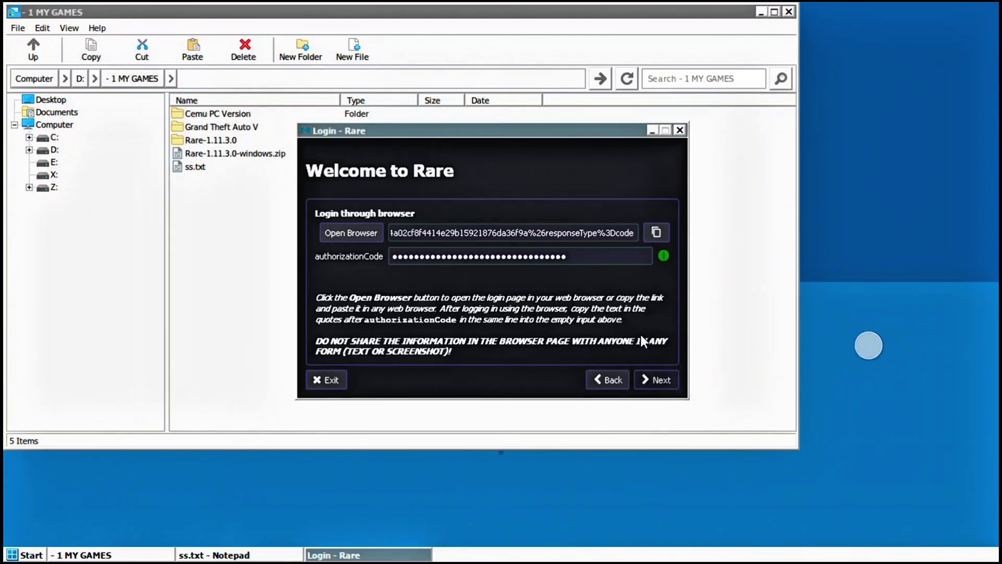
{"action": "left_click", "coordinate": [656, 379]}
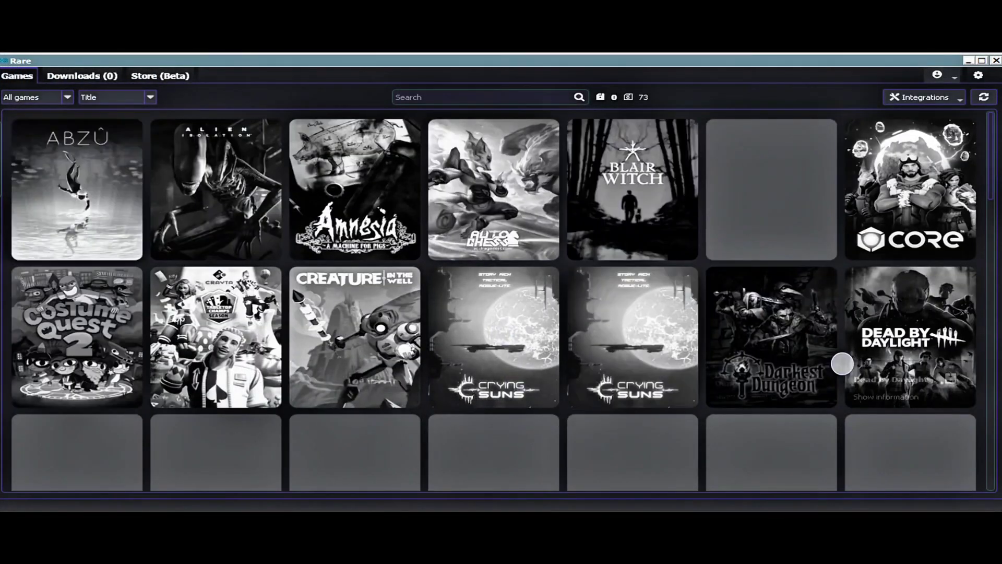
{"action": "scroll", "coordinate": [207, 243], "scroll_direction": "down", "scroll_amount": 5}
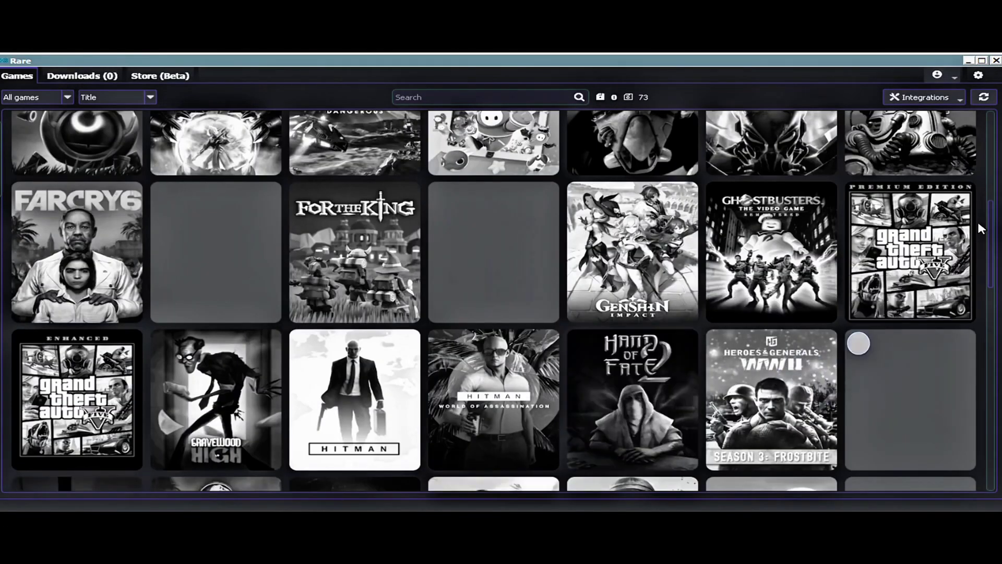
{"action": "scroll", "coordinate": [995, 297], "scroll_direction": "up", "scroll_amount": 5}
{"action": "scroll", "coordinate": [995, 298], "scroll_direction": "down", "scroll_amount": 5}
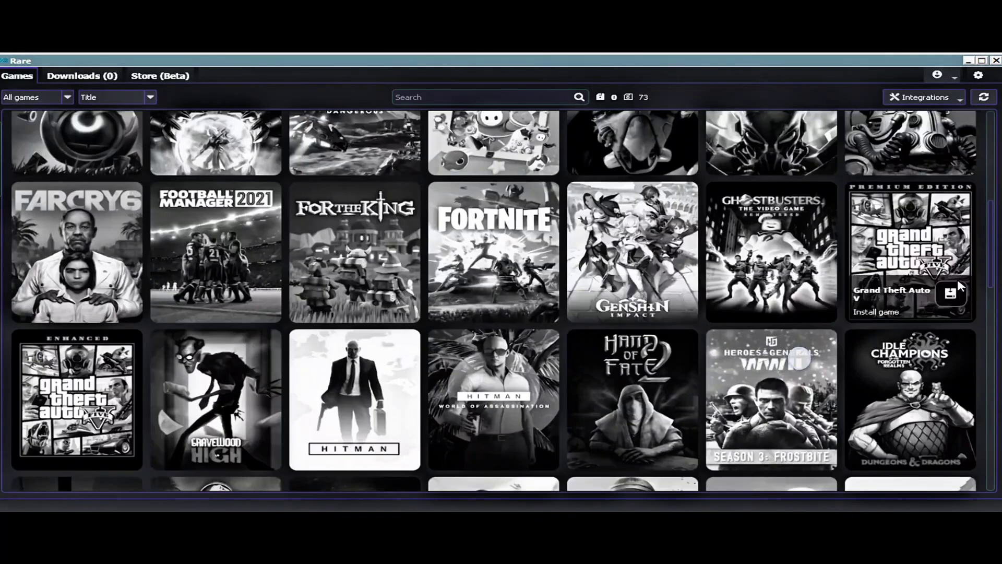
{"action": "scroll", "coordinate": [995, 298], "scroll_direction": "down", "scroll_amount": 5}
Open the Inside tile from Rare's Games library
{"action": "left_click", "coordinate": [102, 170]}
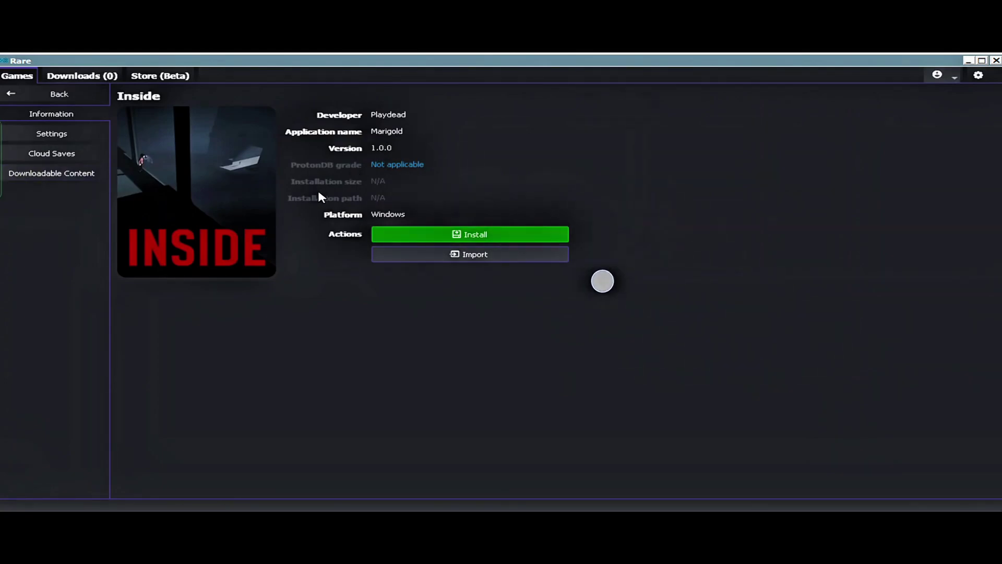
Install Inside, check its download progress under Downloads, then return to the Games library
{"action": "left_click", "coordinate": [436, 235]}
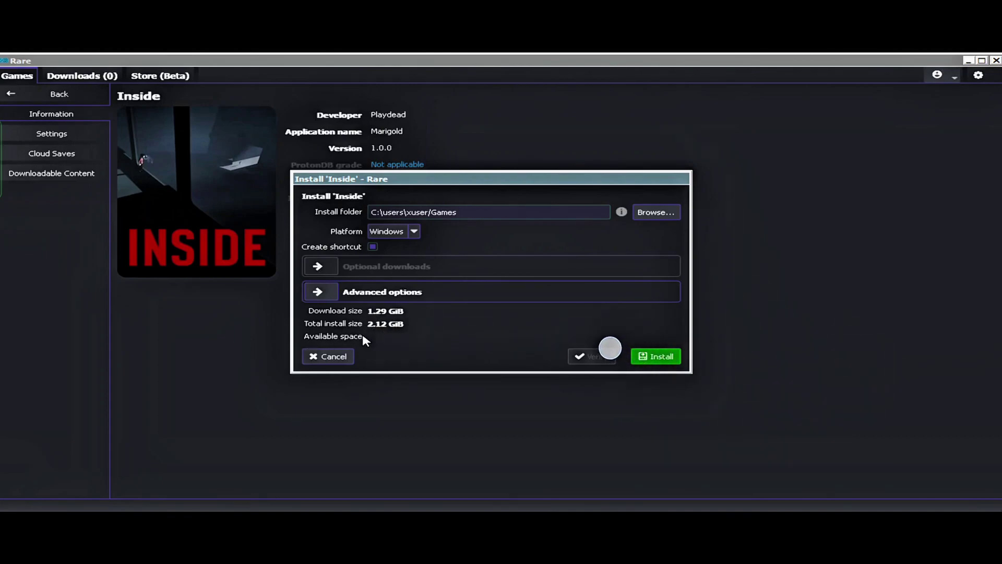
{"action": "left_click", "coordinate": [647, 357]}
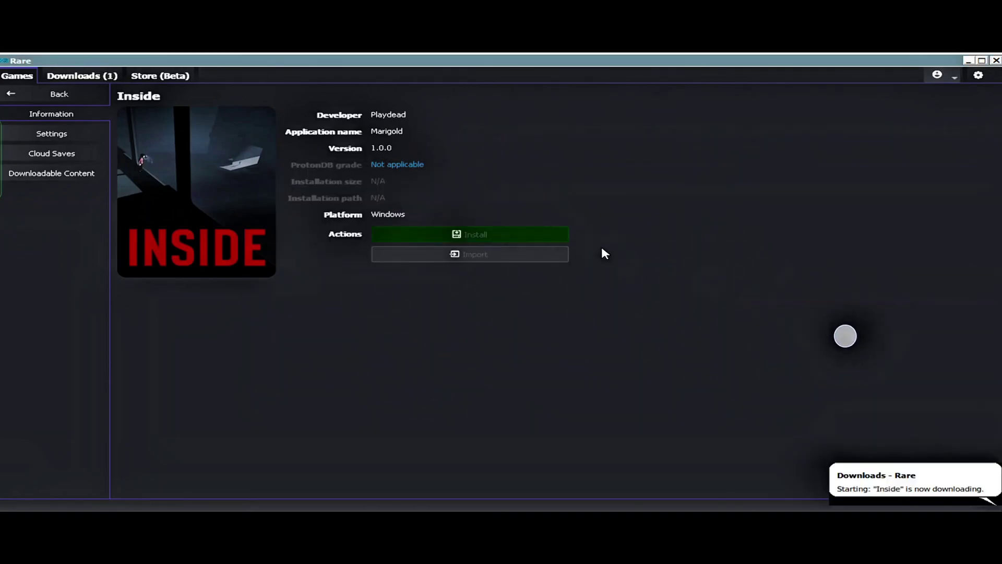
{"action": "left_click", "coordinate": [59, 95]}
{"action": "mouse_move", "coordinate": [76, 174]}
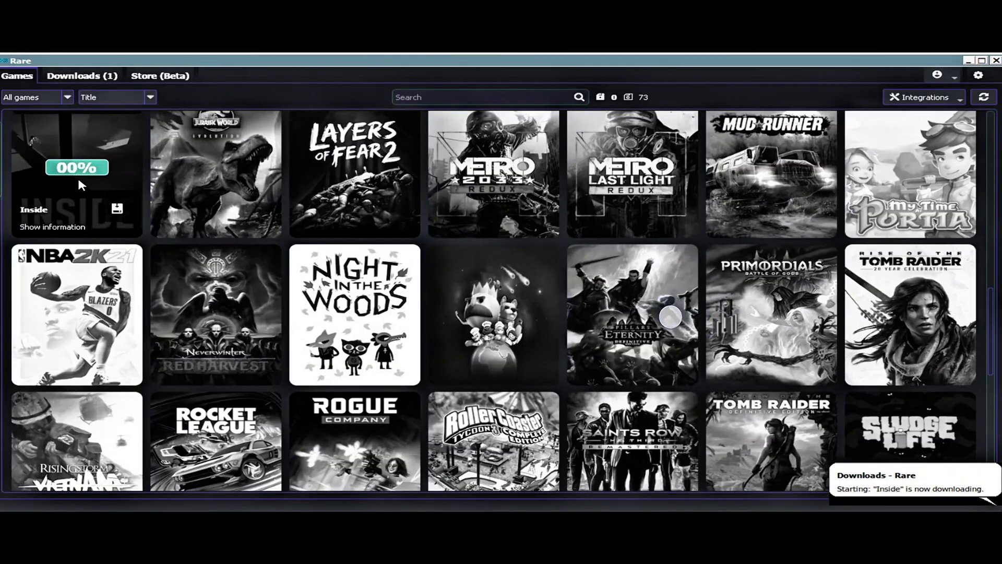
{"action": "left_click", "coordinate": [82, 76]}
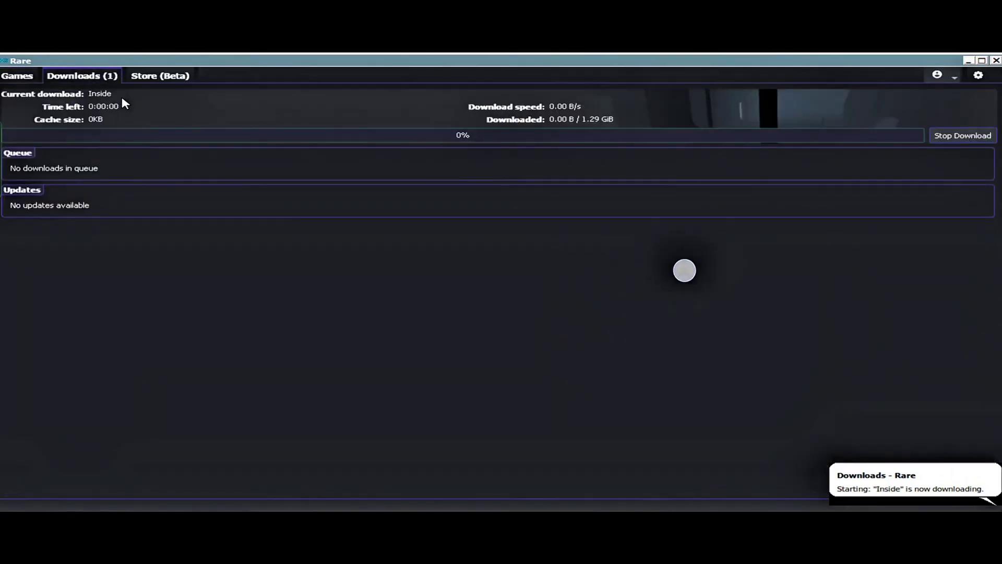
{"action": "left_click", "coordinate": [23, 79]}
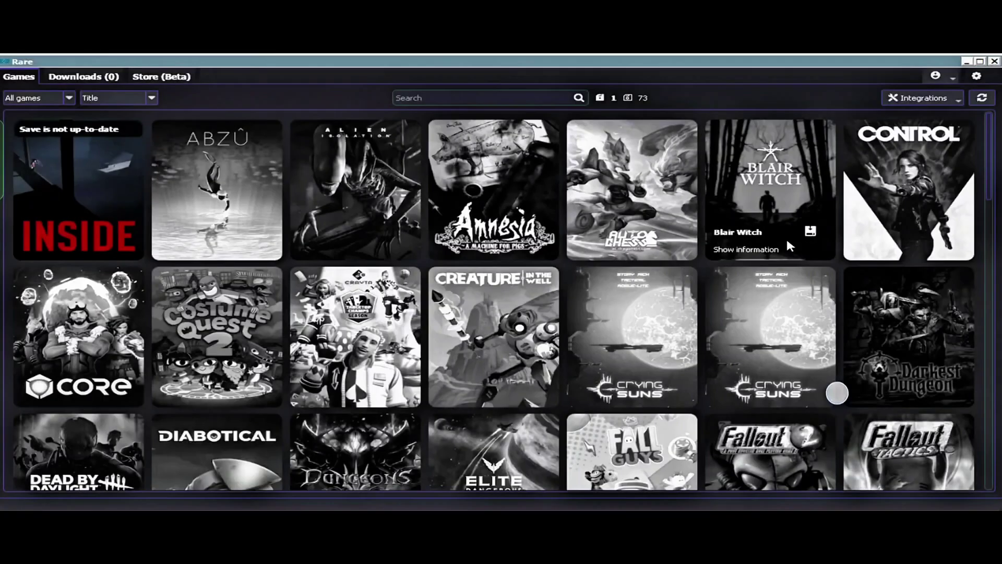
{"action": "mouse_move", "coordinate": [78, 188]}
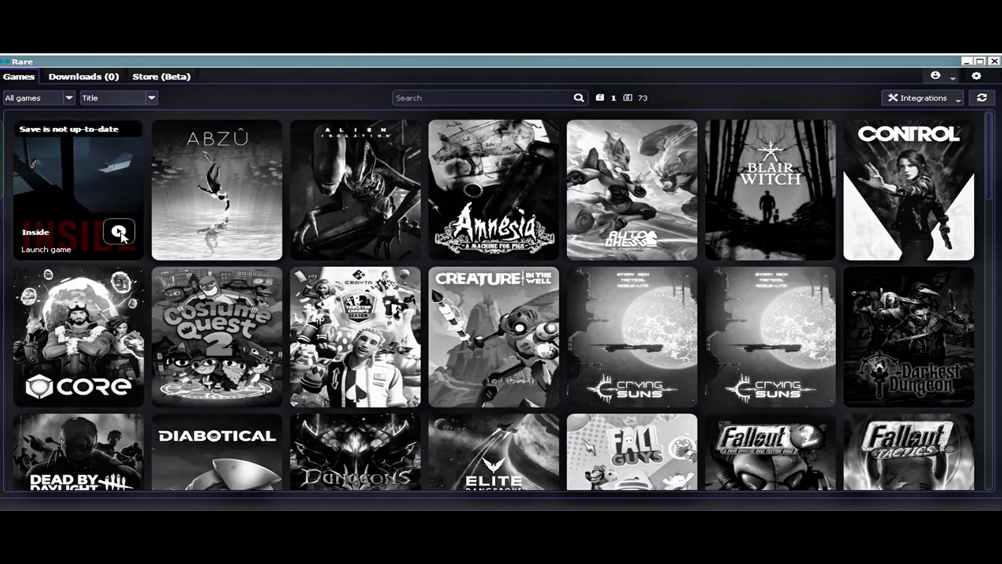
Launch Inside from its library tile and dismiss the launcher-connection error
{"action": "left_click", "coordinate": [119, 232]}
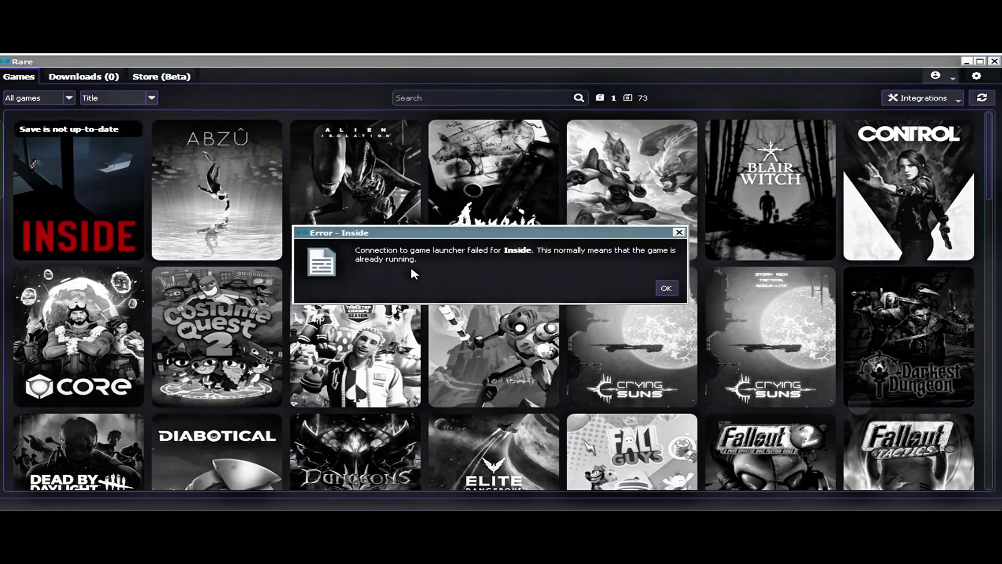
{"action": "left_click", "coordinate": [667, 287]}
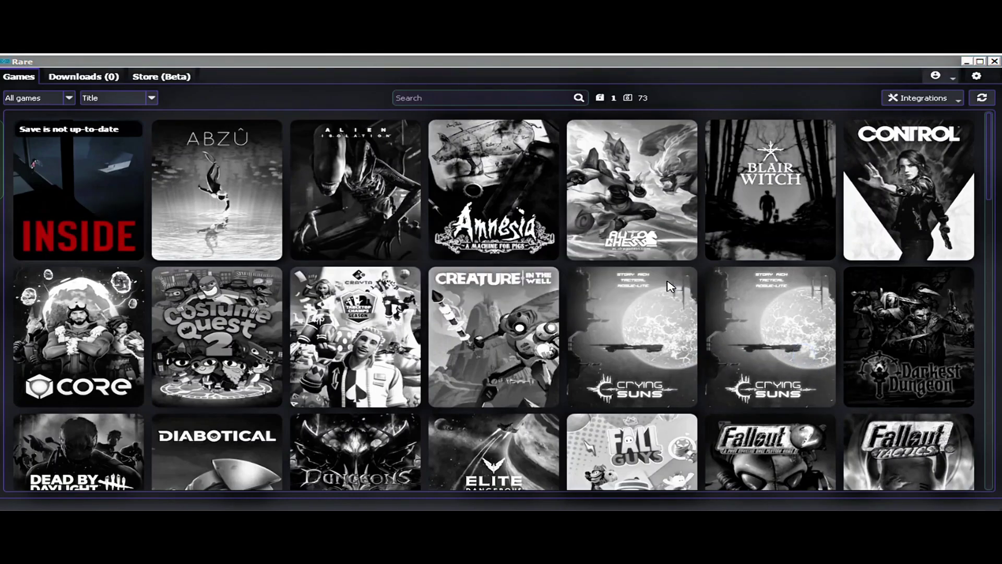